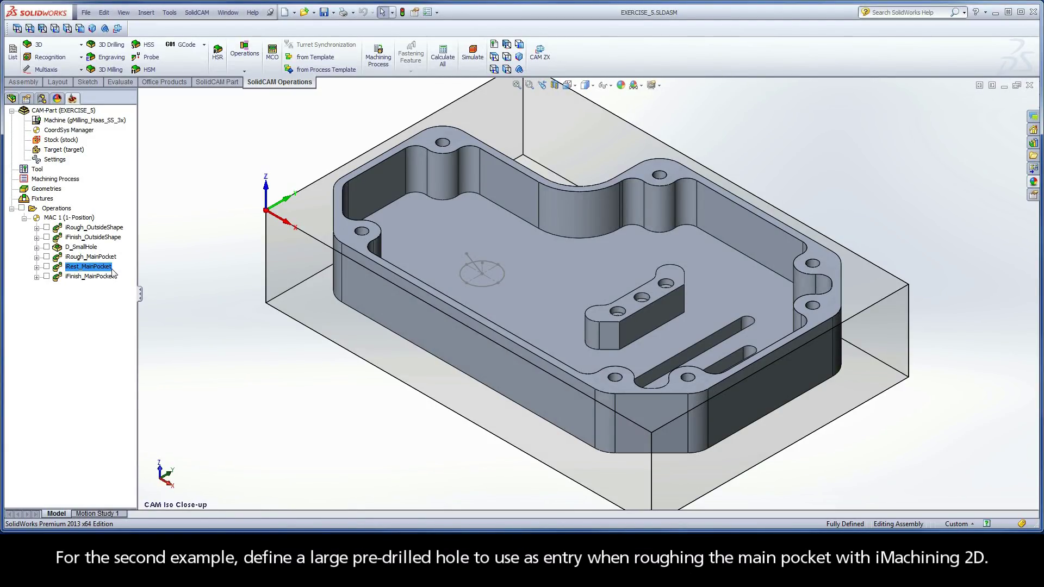
- Suppress the D_SmallHole drilling operation with Ctrl+F4 so it greys out in the list
click(108, 260)
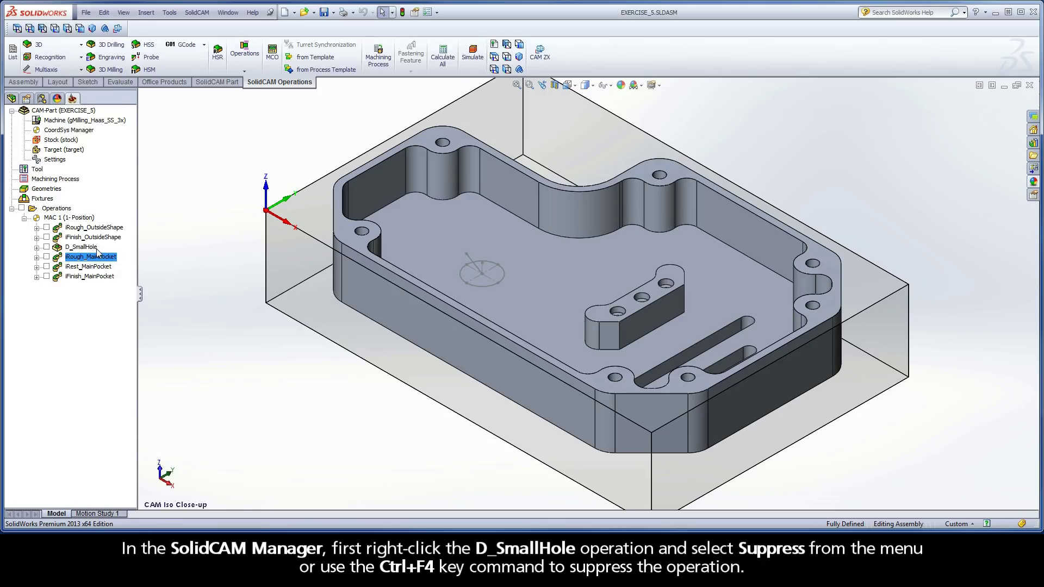
right_click(98, 250)
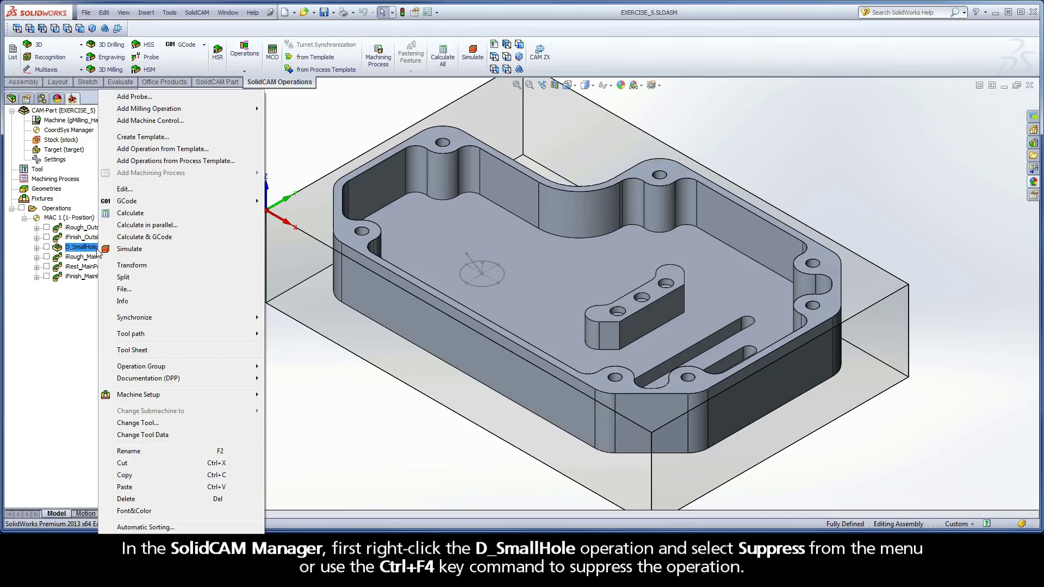
key(Escape)
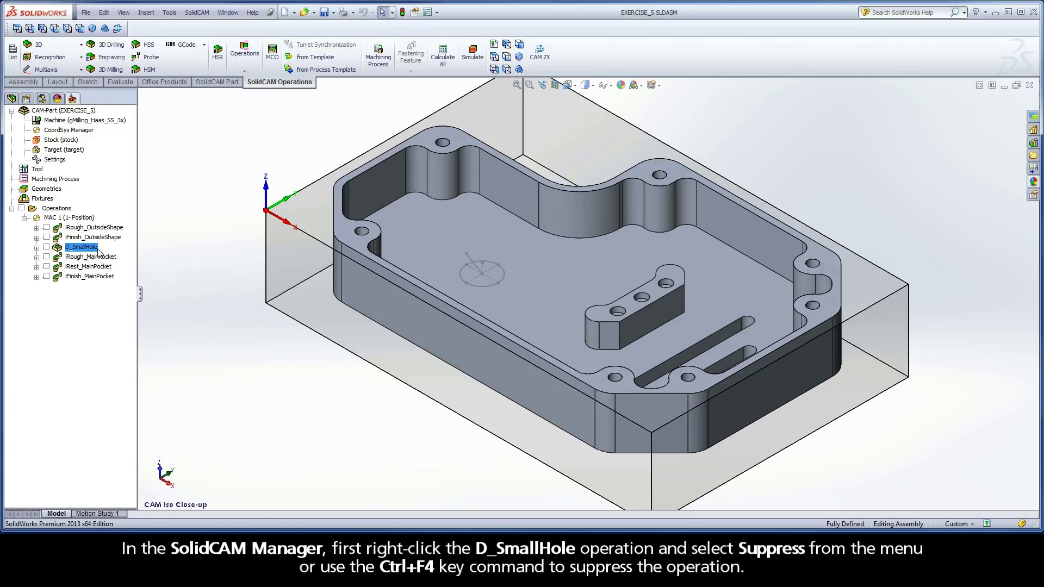
key(ctrl+F4)
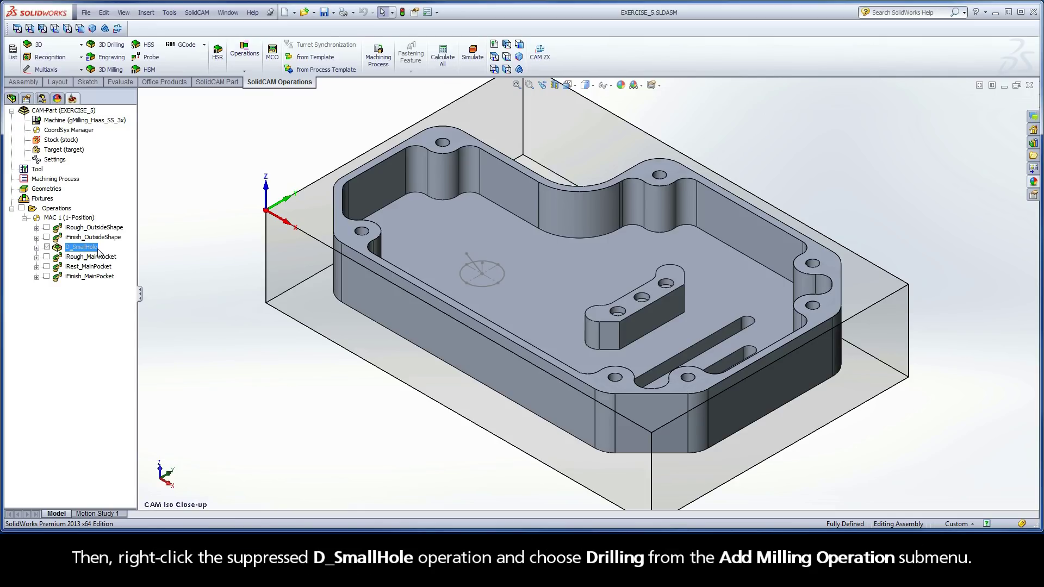
- Add a Drilling operation after D_SmallHole from its Add Milling Operation menu
right_click(99, 253)
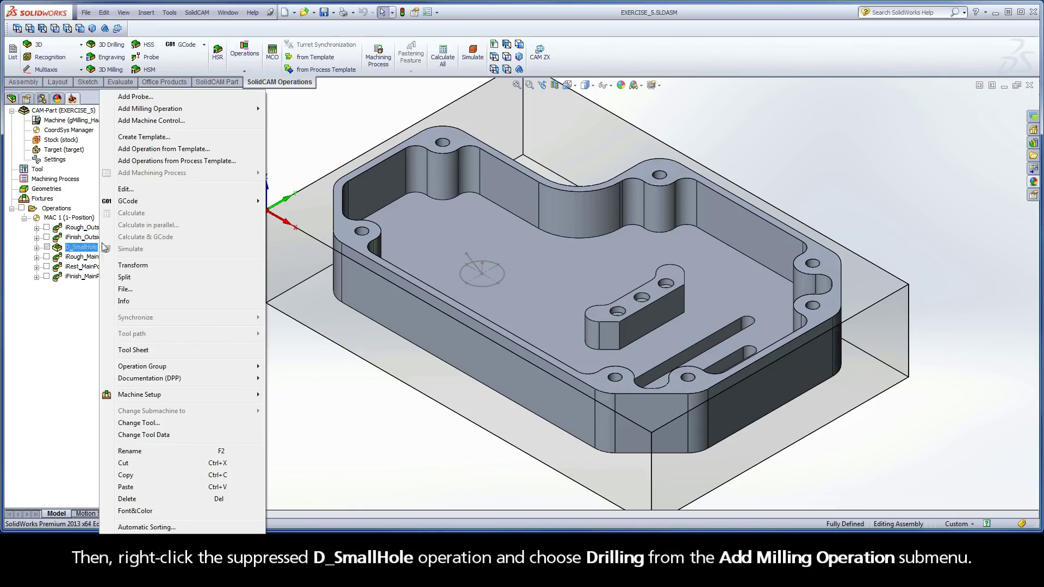
mouse_move(215, 108)
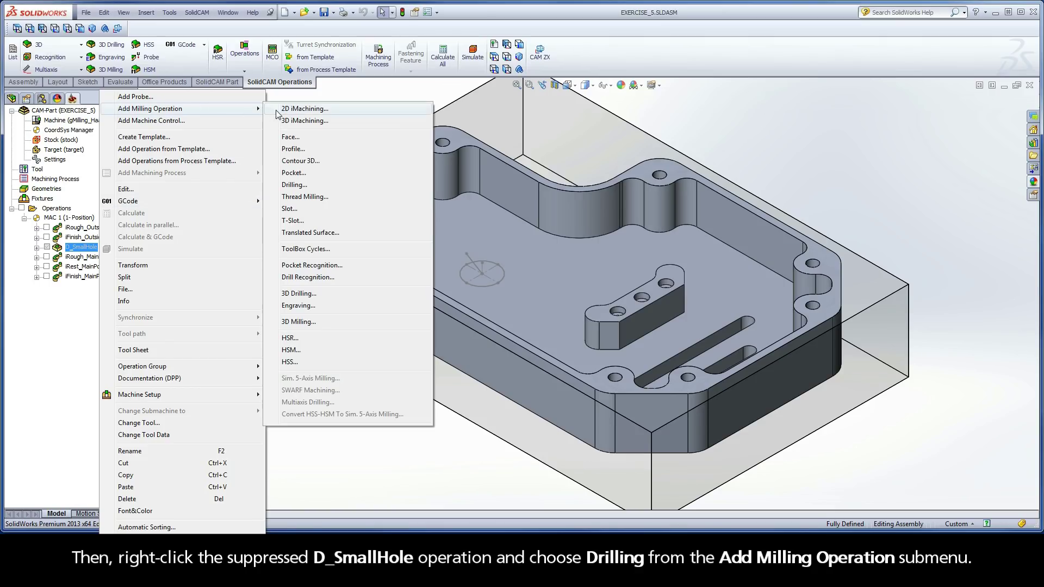
click(294, 185)
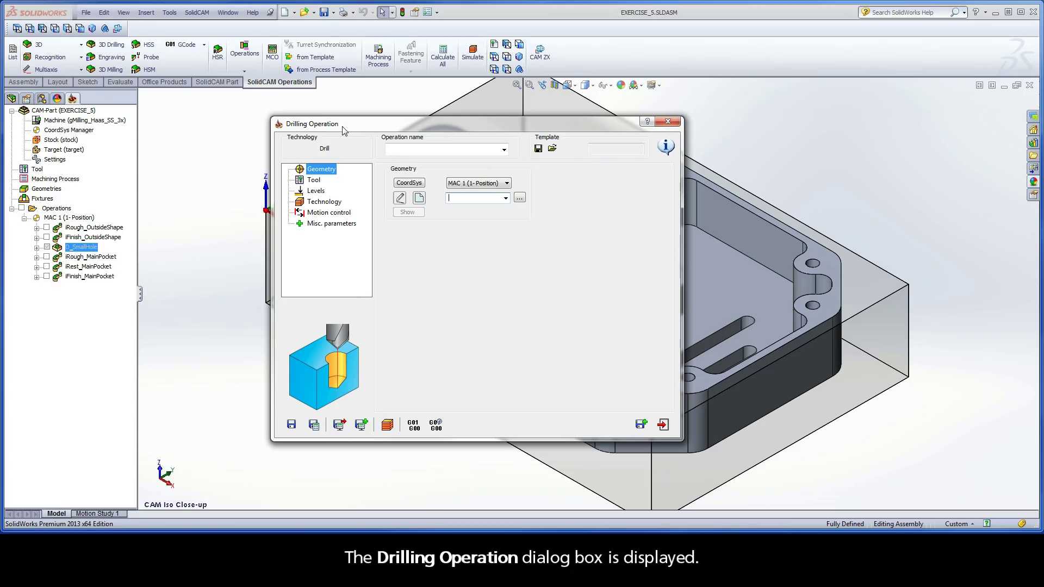
- Define drill geometry drill1 at the sketch centre point on the main pocket floor
click(419, 197)
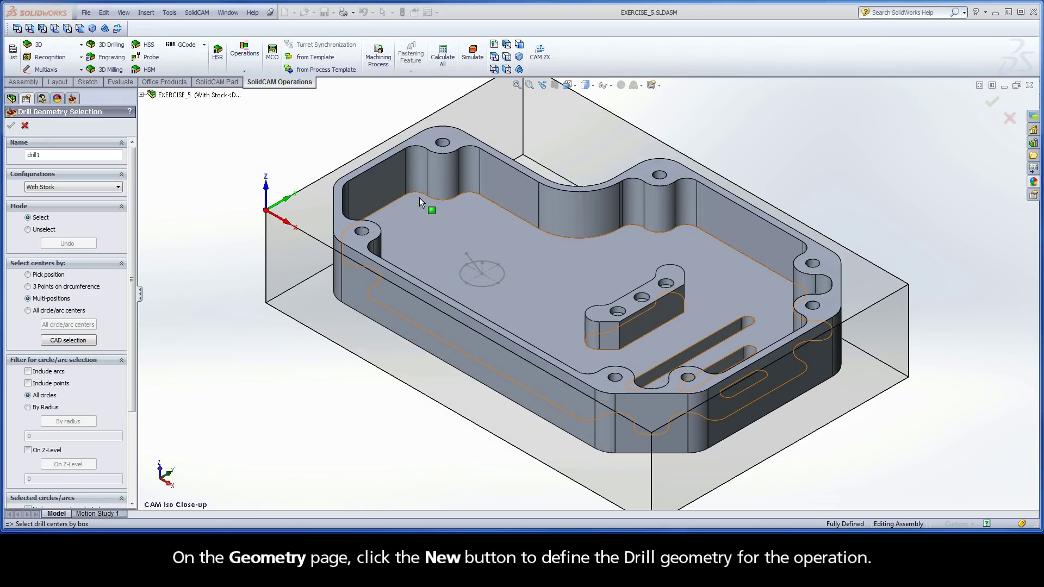
click(35, 276)
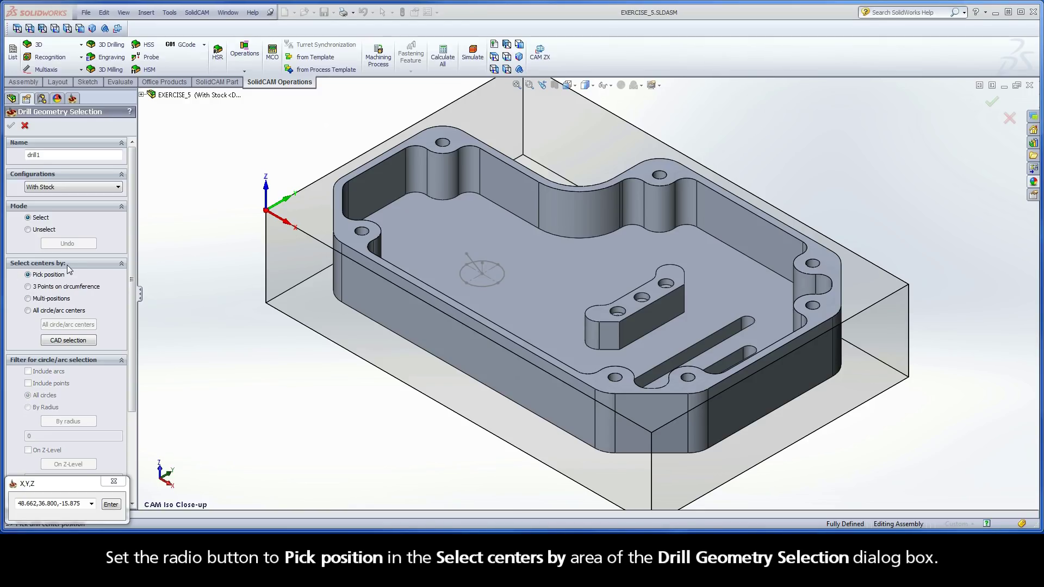
click(482, 275)
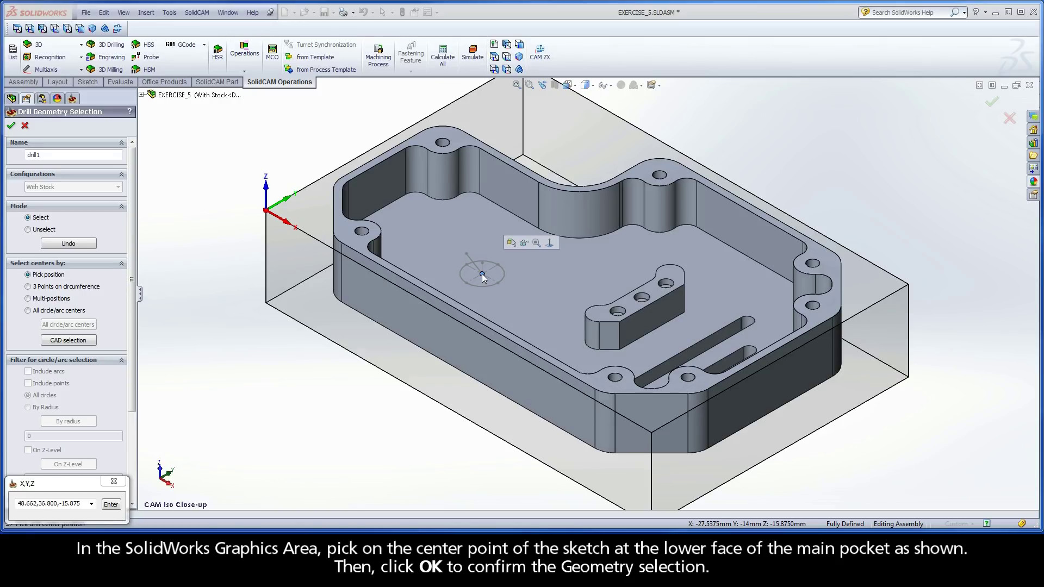
click(14, 127)
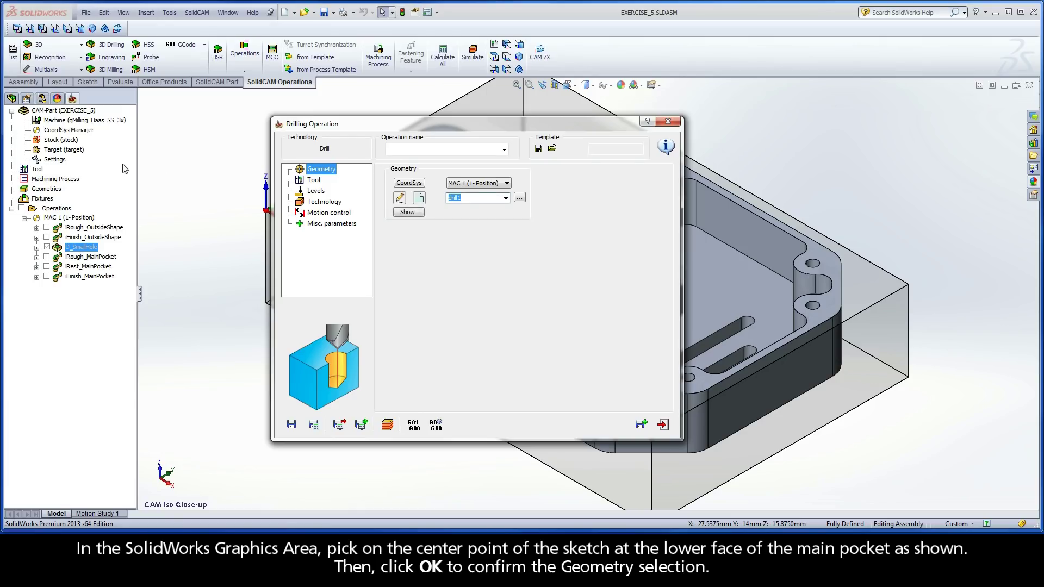
click(314, 181)
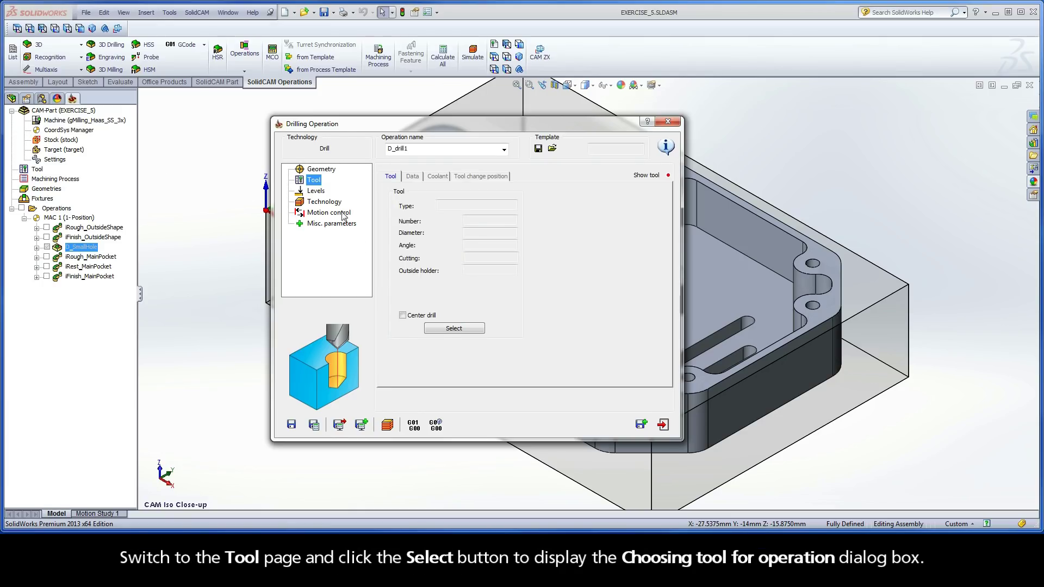
- Create tool 5, a DRILL with 12.5 mm diameter and 2 flutes, and assign it
click(449, 327)
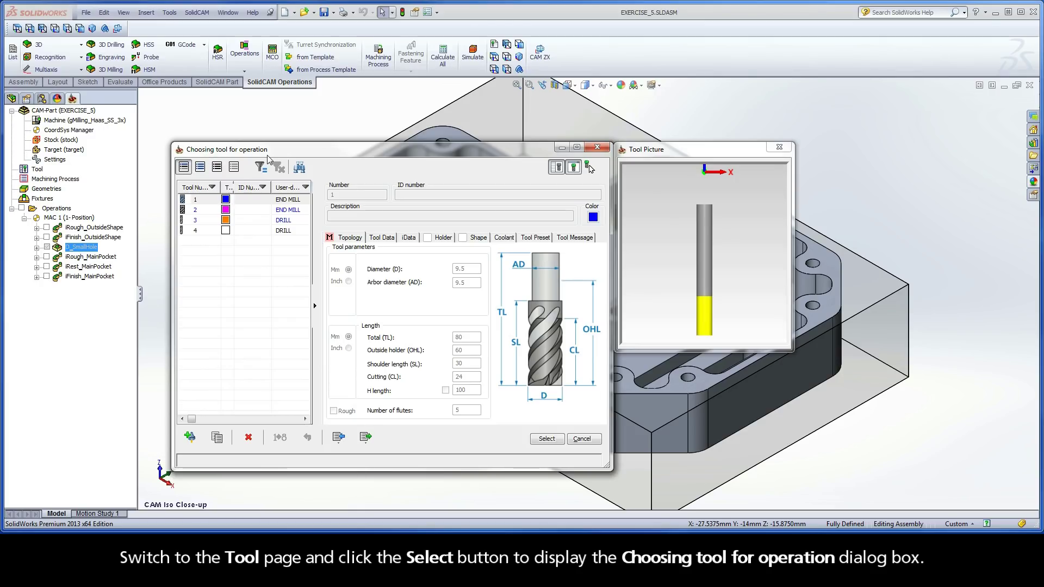
click(191, 438)
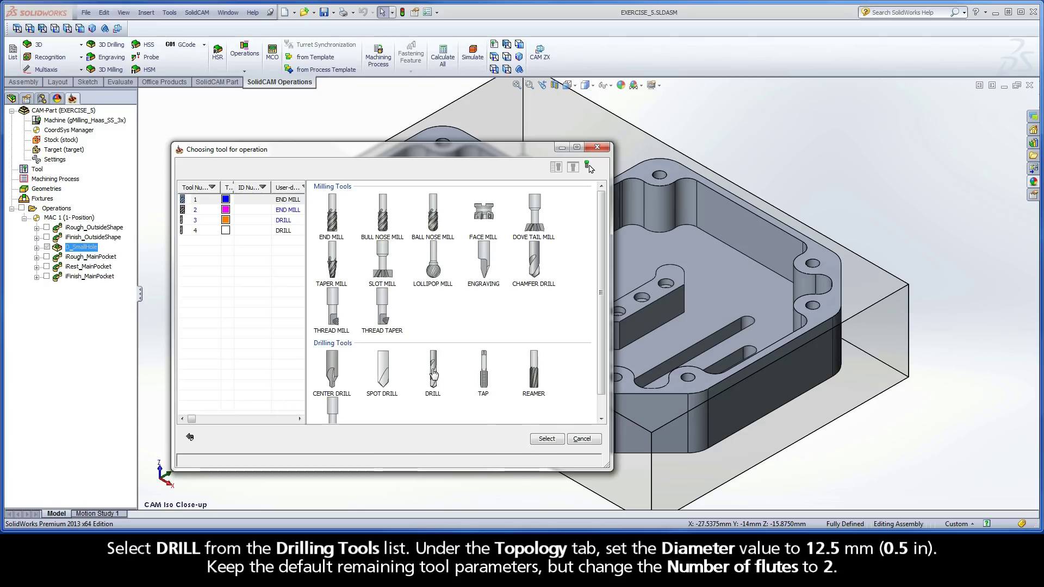
click(434, 373)
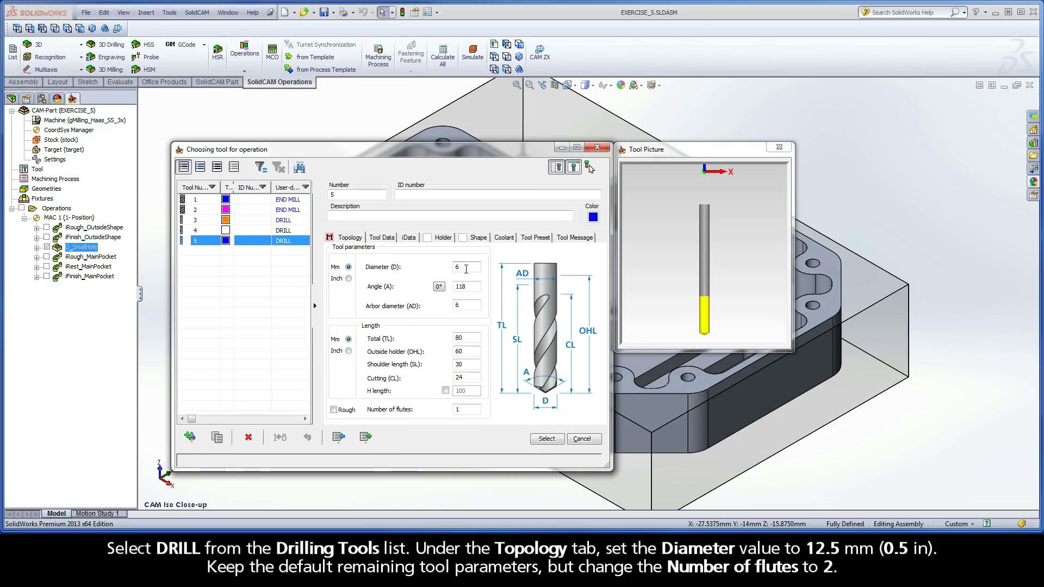
click(443, 268)
text(12.5)
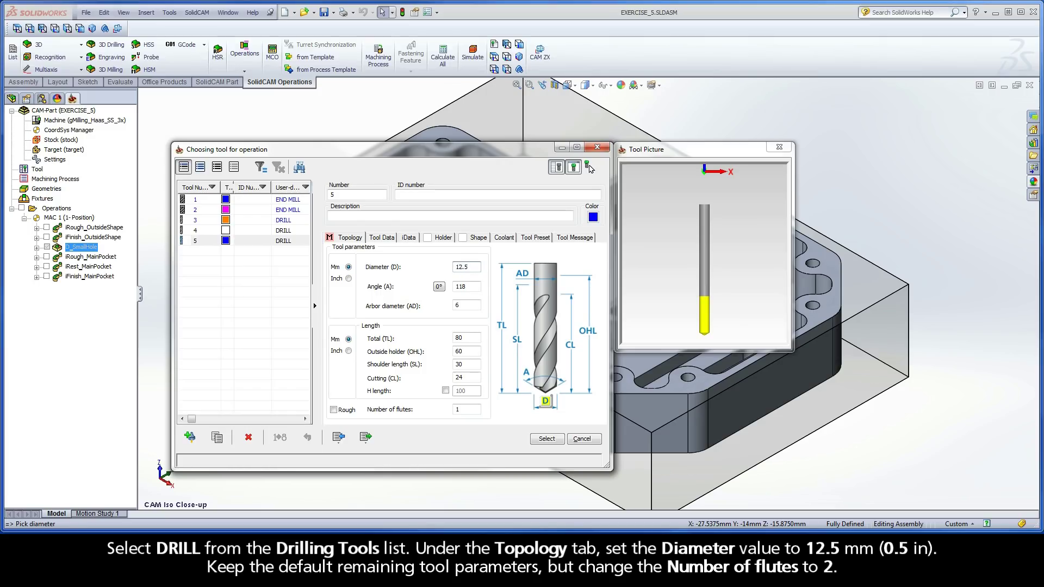
click(465, 408)
double_click(465, 409)
text(2)
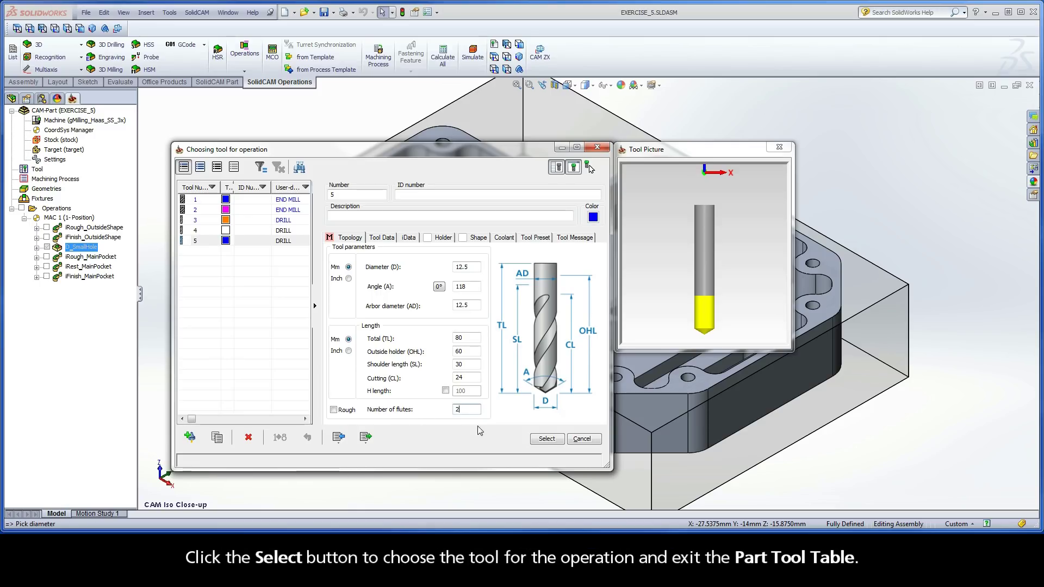
click(546, 438)
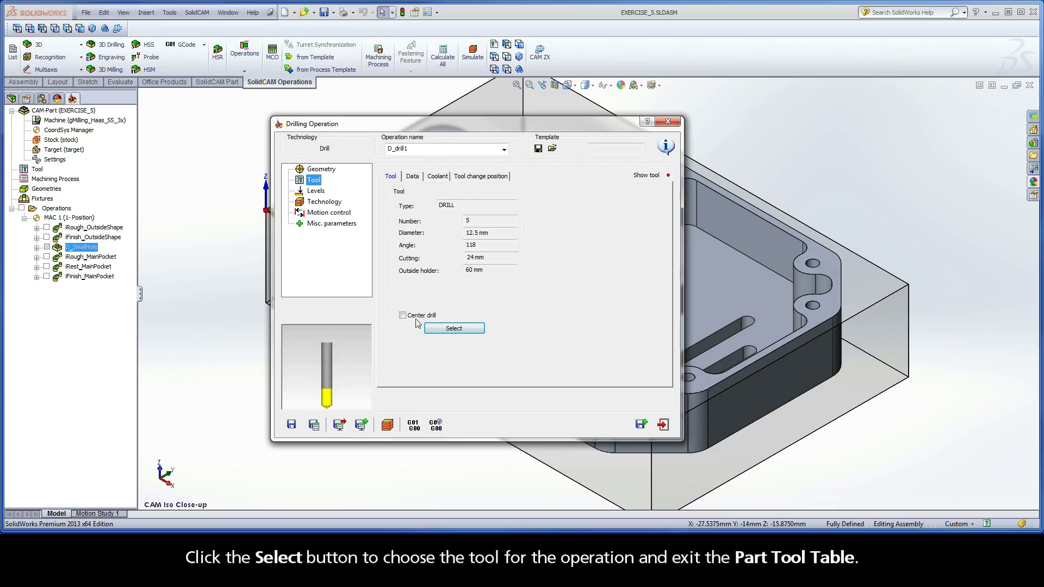
- Set the upper level from the part's top face and drill depth 15.875 at the pocket floor
click(316, 192)
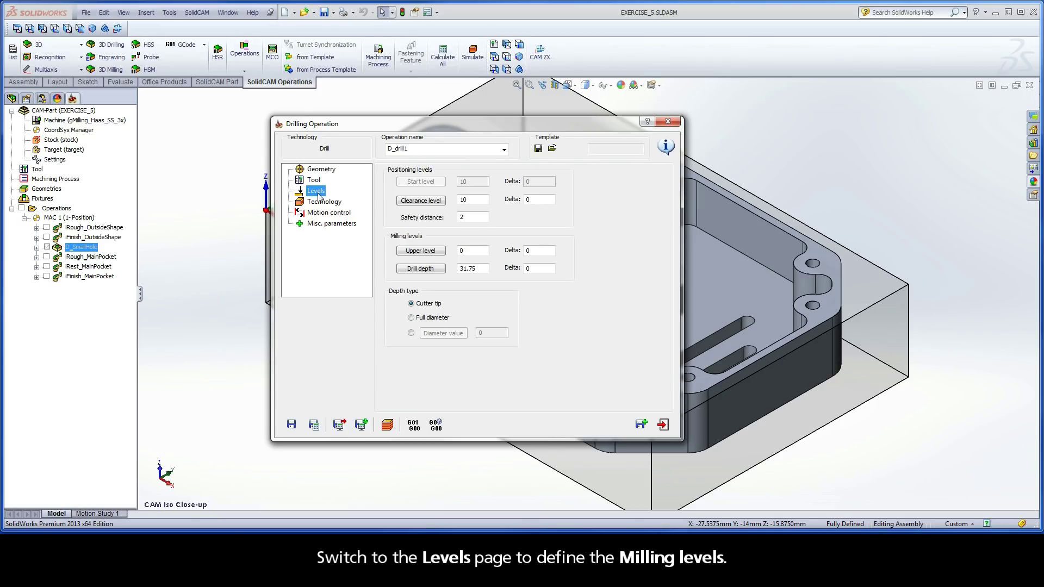
click(421, 251)
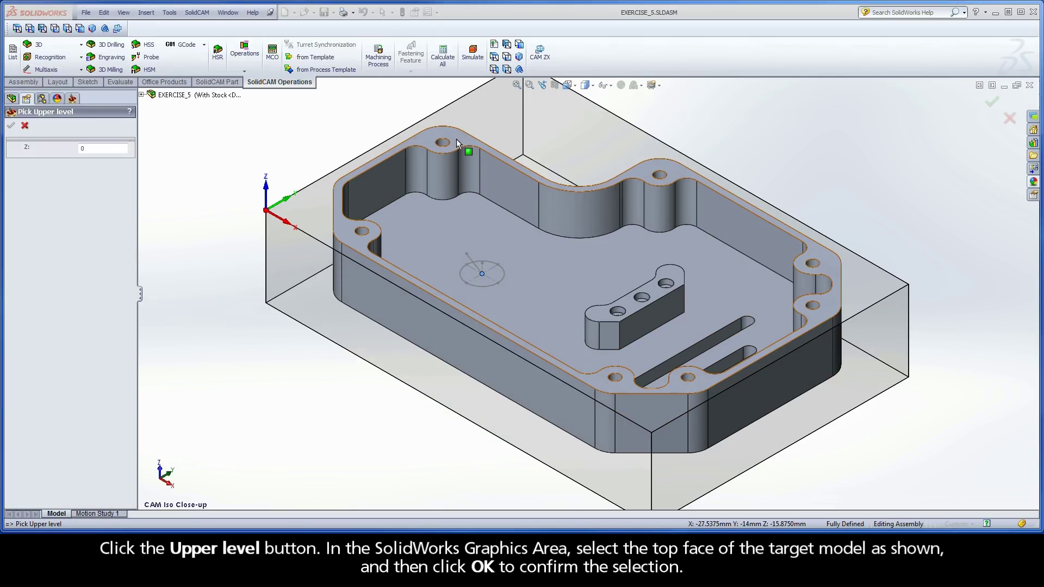
click(456, 138)
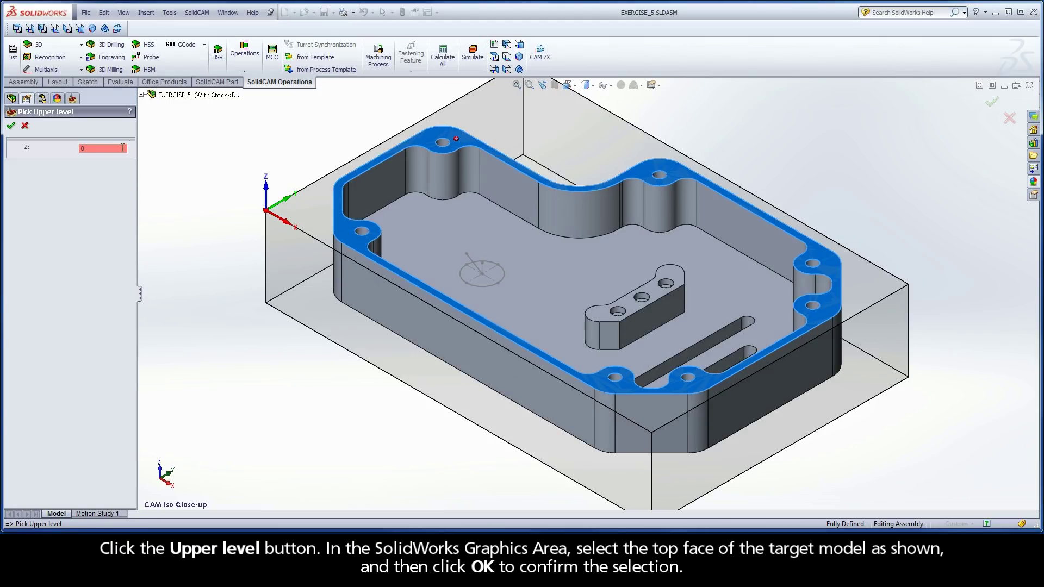
click(11, 127)
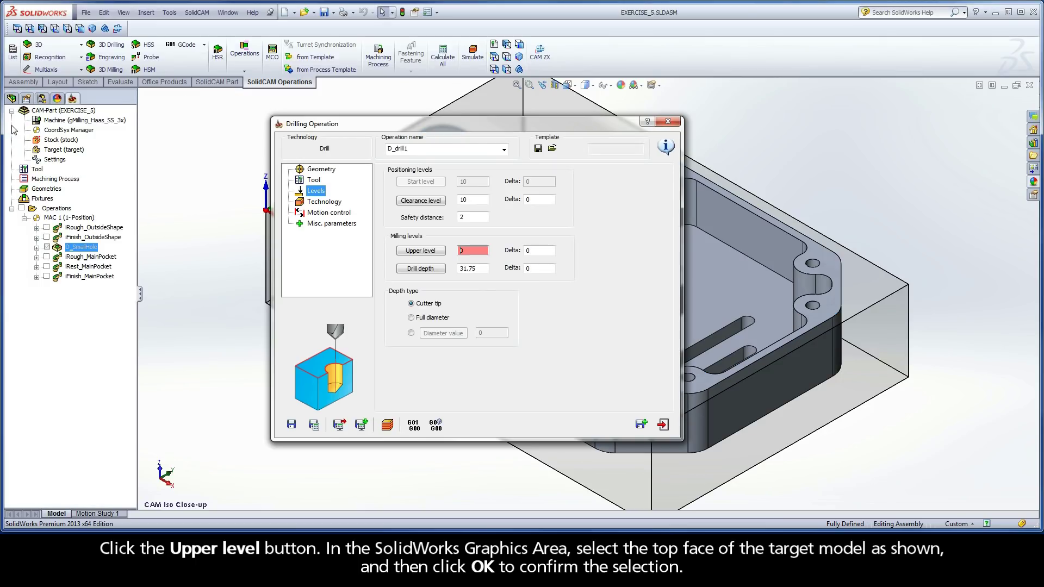
click(421, 268)
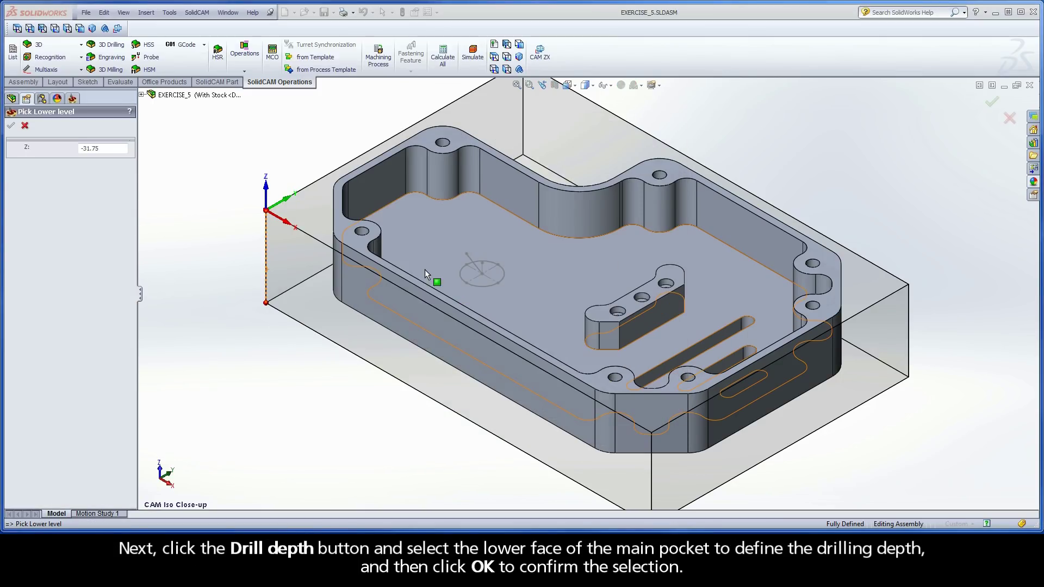
click(427, 235)
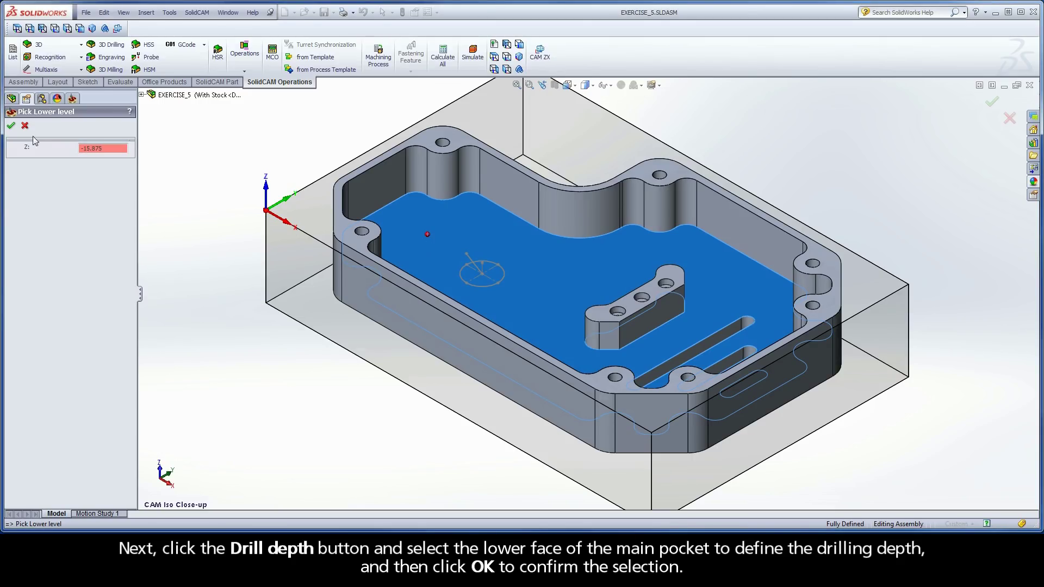
click(11, 127)
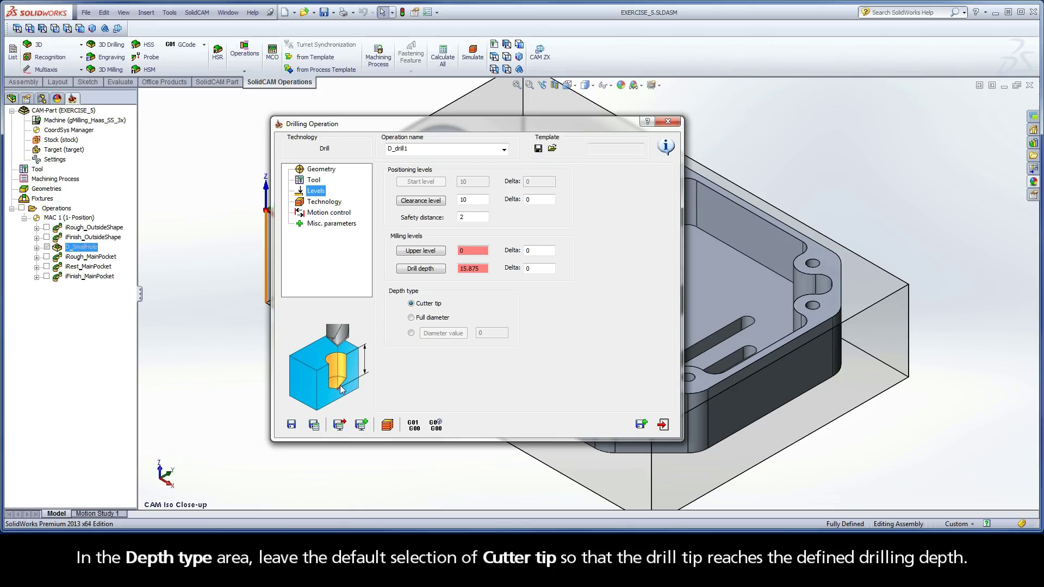
- Rename the G81 drilling operation to D_LargeHole and save and calculate it
click(324, 202)
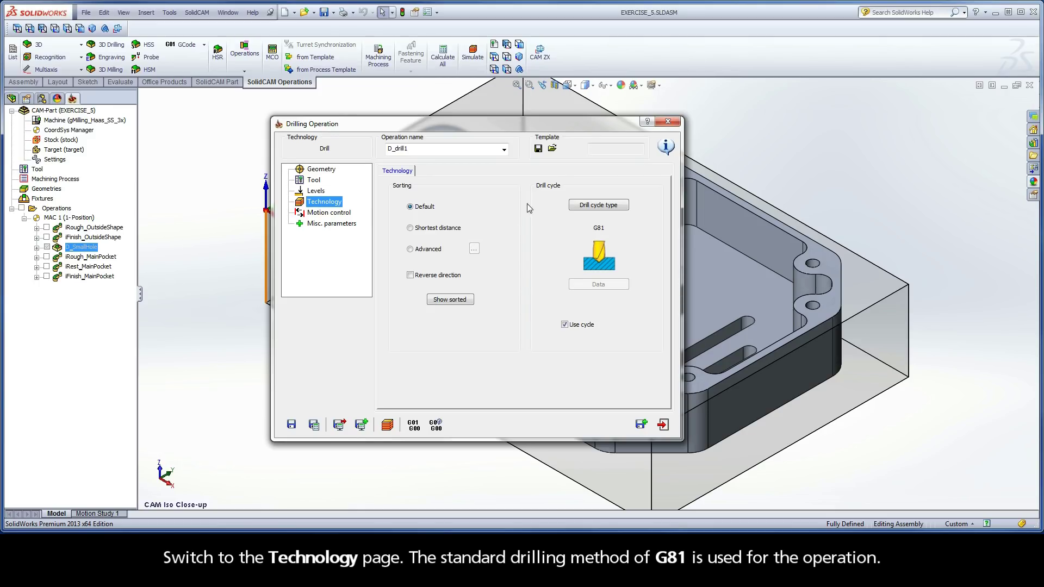
double_click(408, 149)
drag(409, 149, 399, 149)
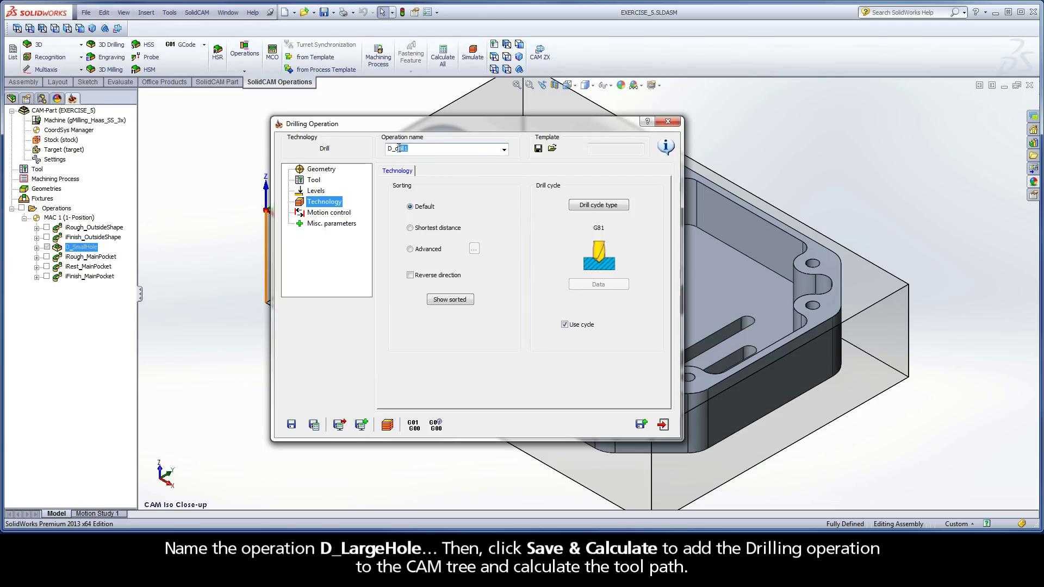
text(LargeHole)
click(314, 426)
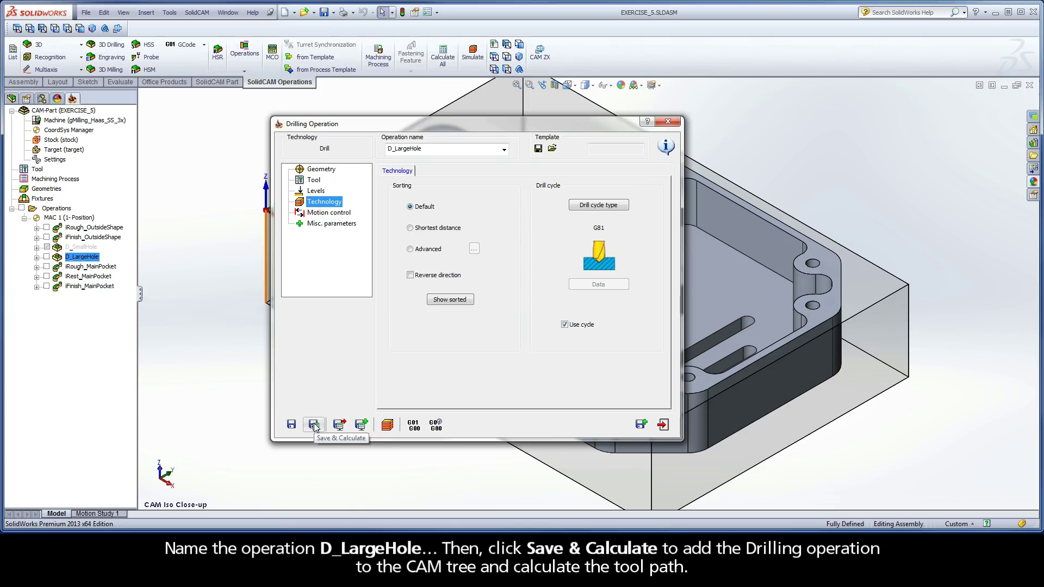
- Exit the Drilling Operation dialog
click(662, 425)
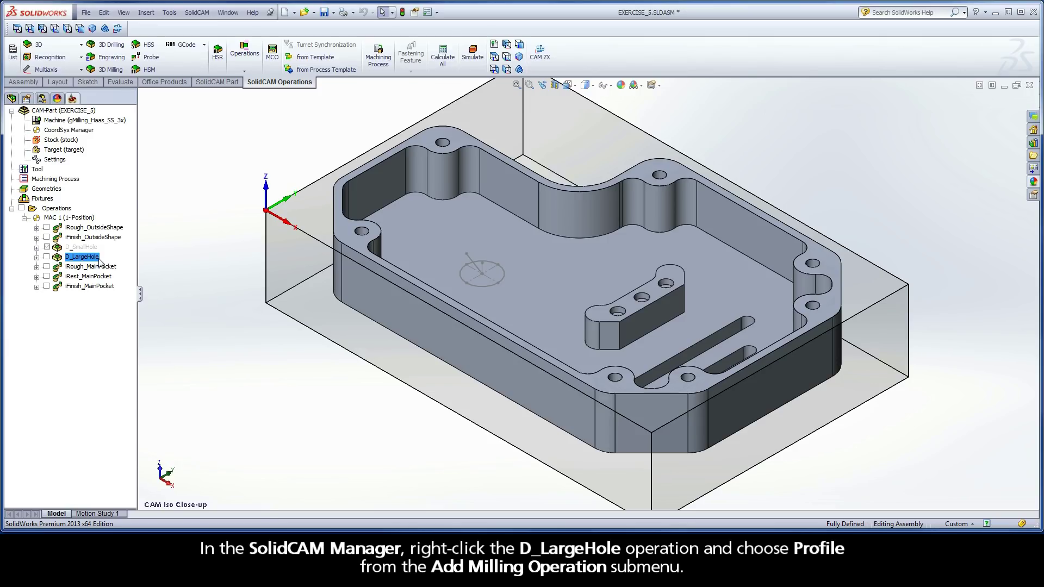
- Add a Profile operation after D_LargeHole from its Add Milling Operation menu
right_click(99, 261)
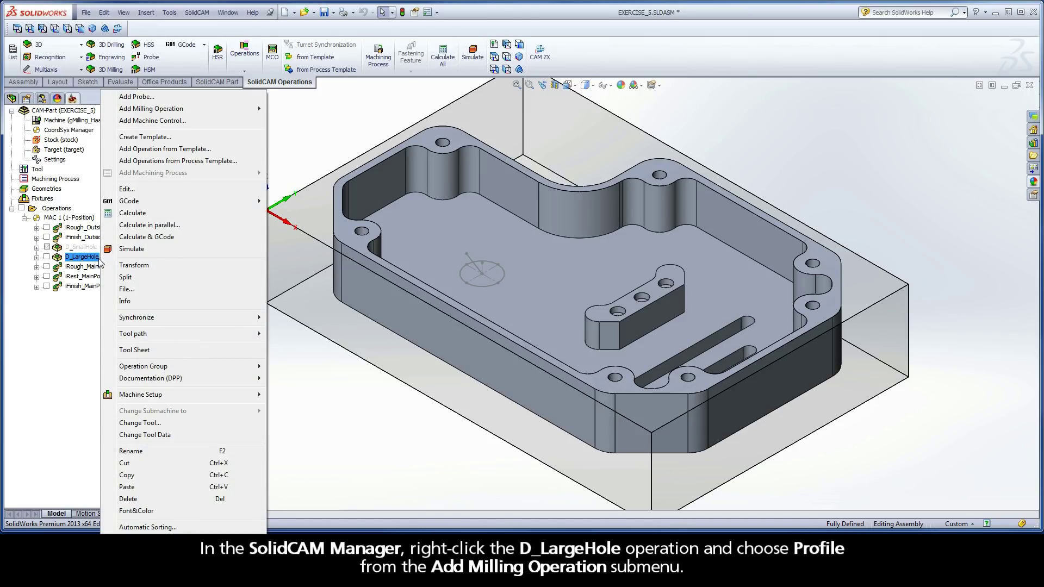
mouse_move(244, 108)
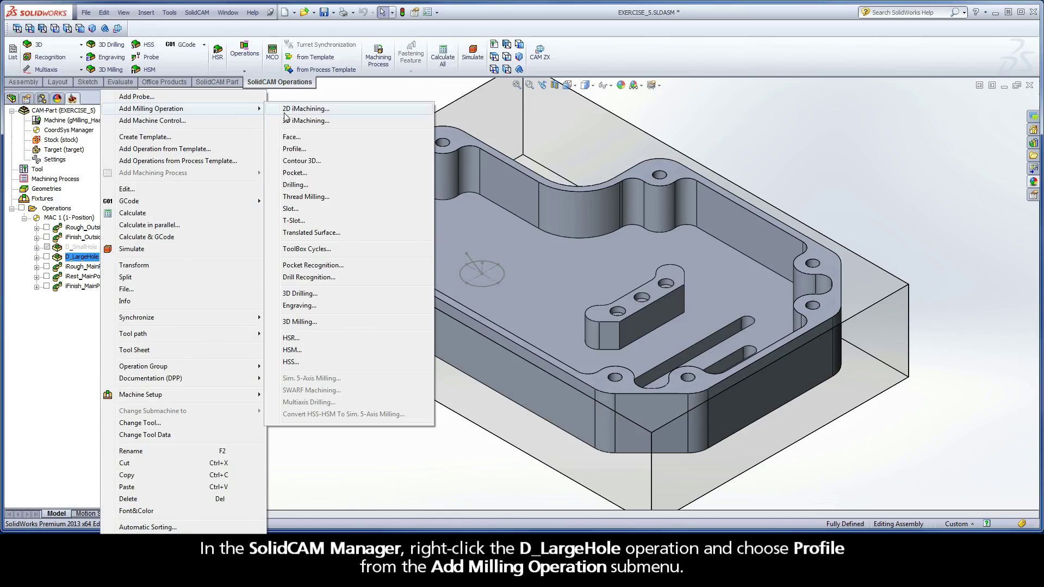
click(309, 152)
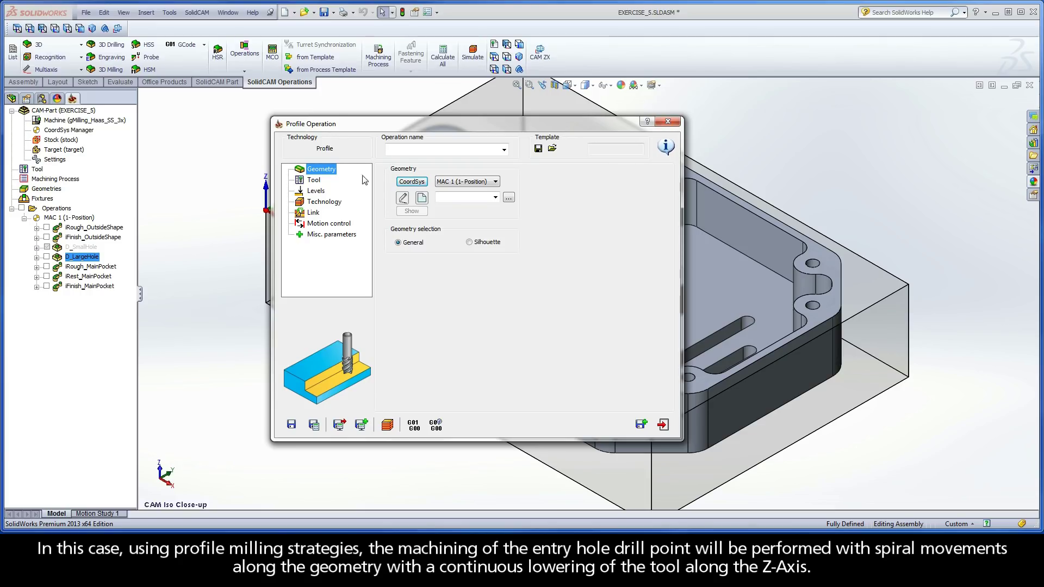
- Create geometry contour2 from the 12.5 mm circular entry-hole sketch on the pocket floor
click(421, 198)
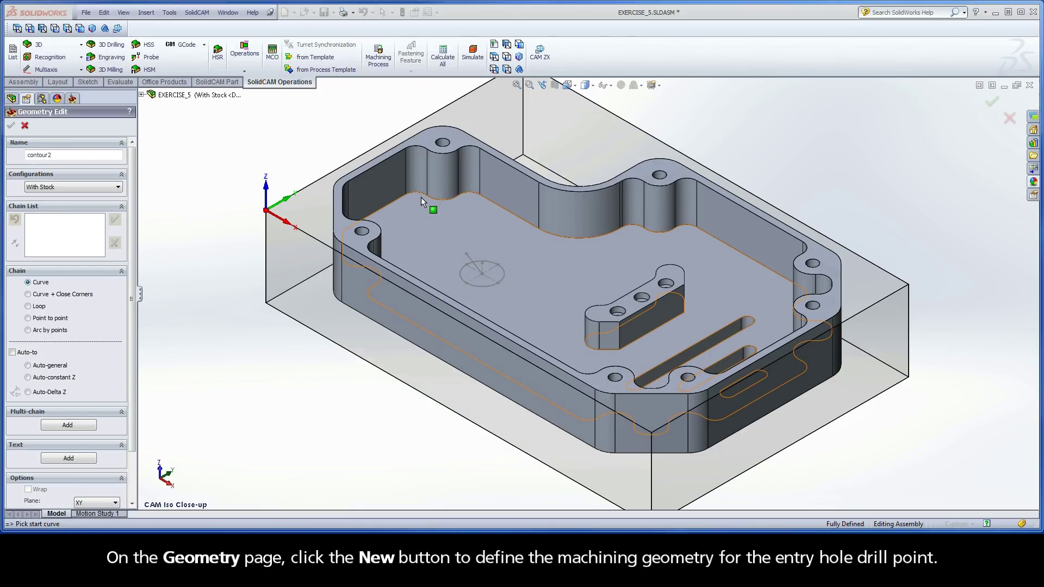
click(504, 273)
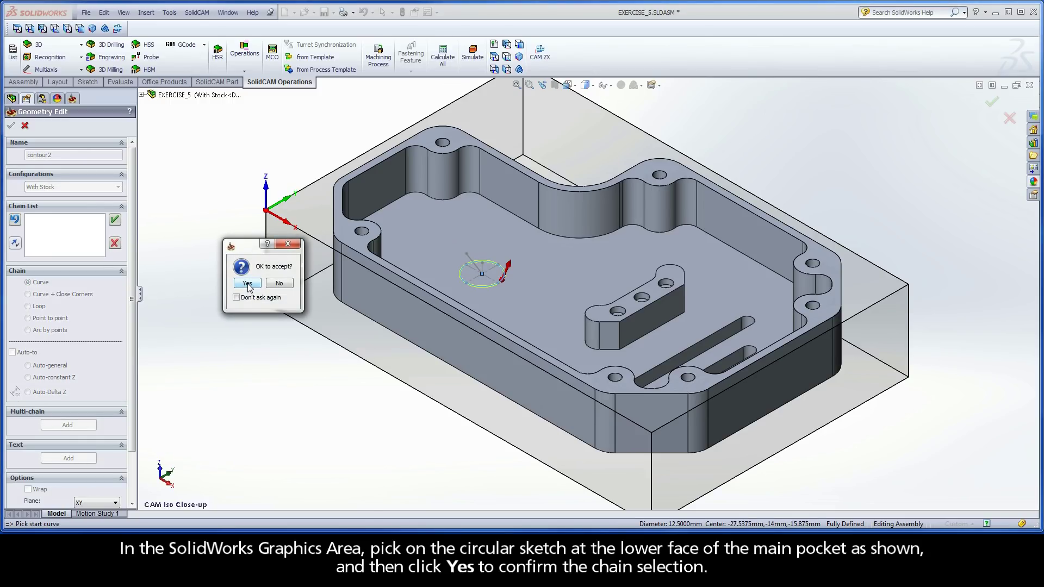
click(247, 284)
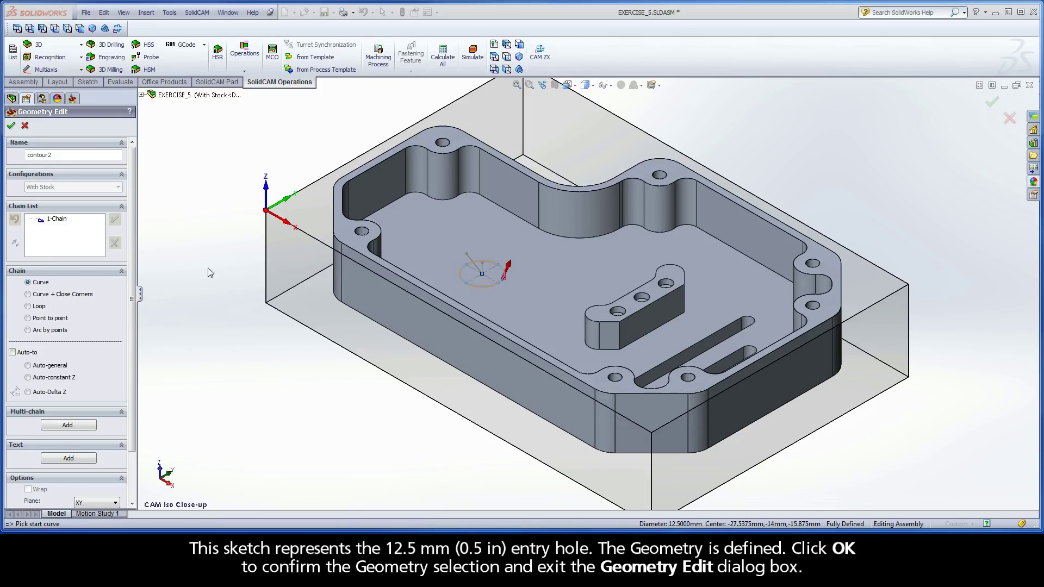
click(11, 126)
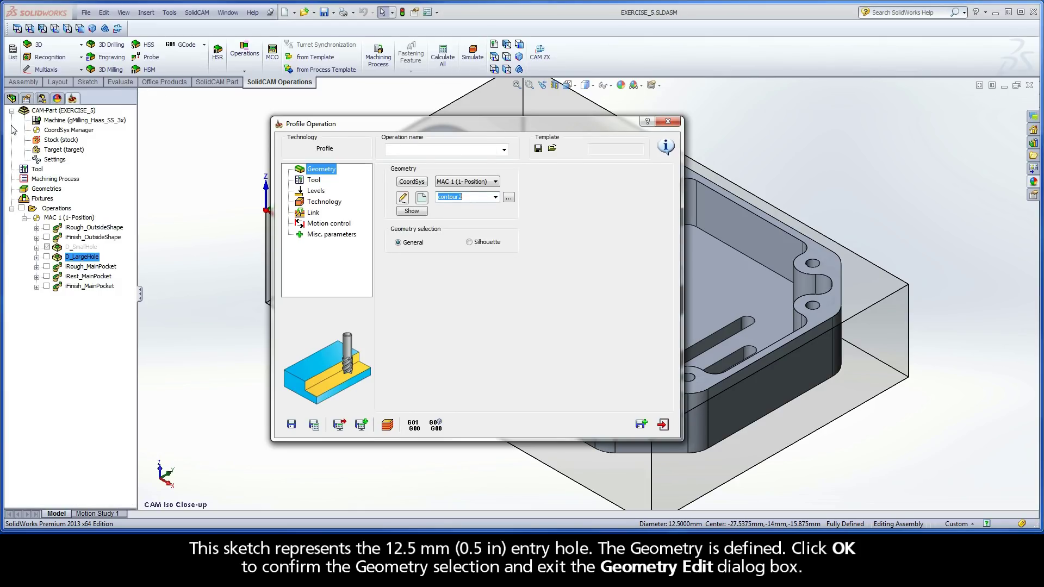
- Choose tool 1, the 9.5 mm END MILL, from the Part Tool Table for F_contour2
click(314, 181)
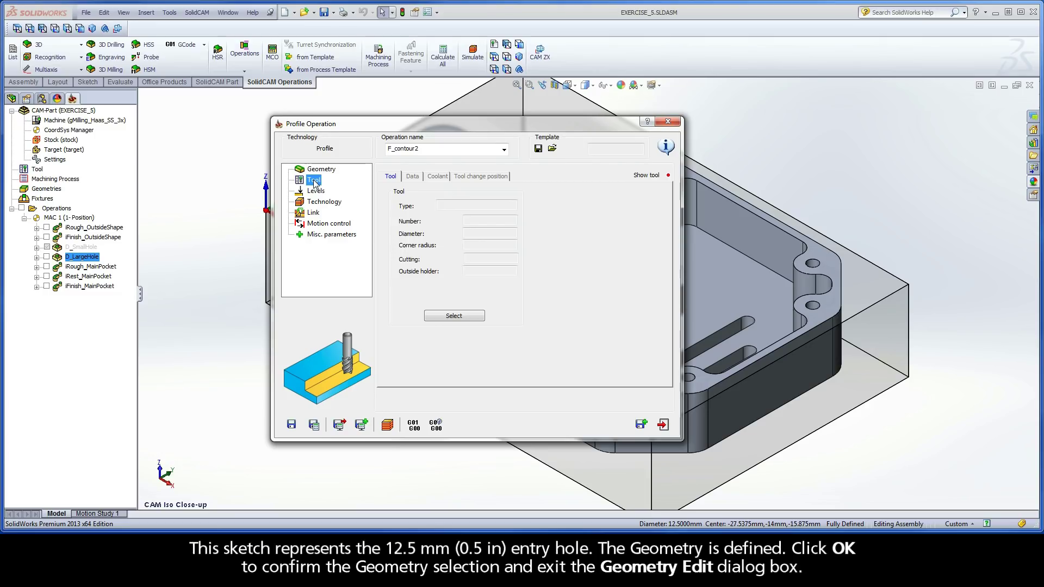
click(453, 316)
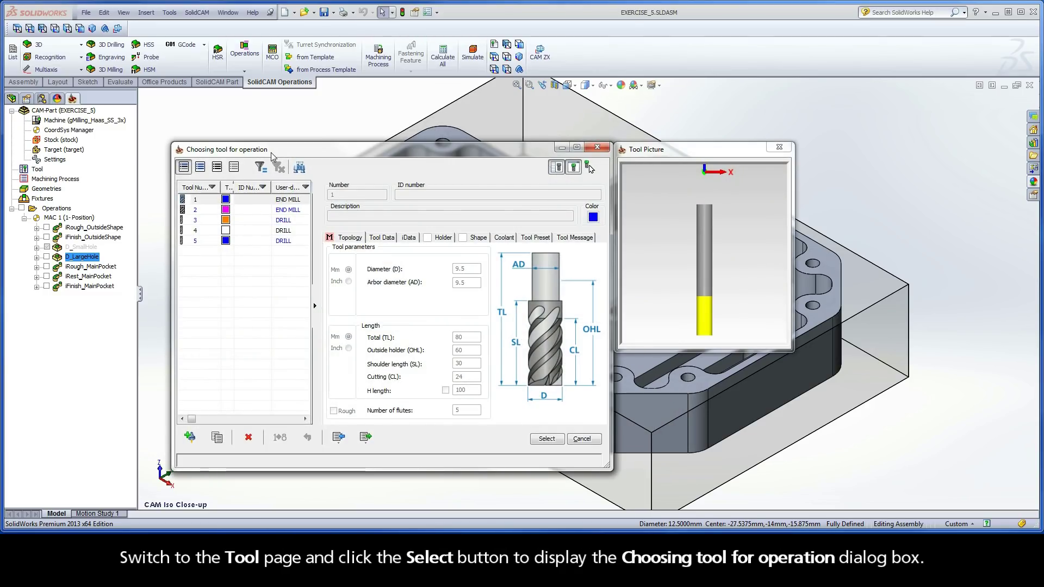
click(198, 202)
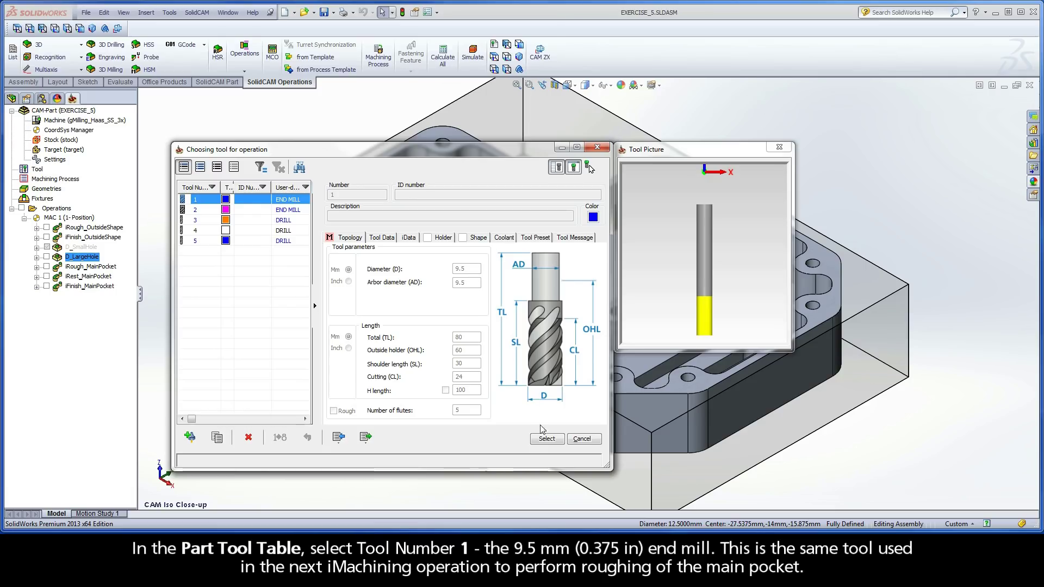
click(546, 440)
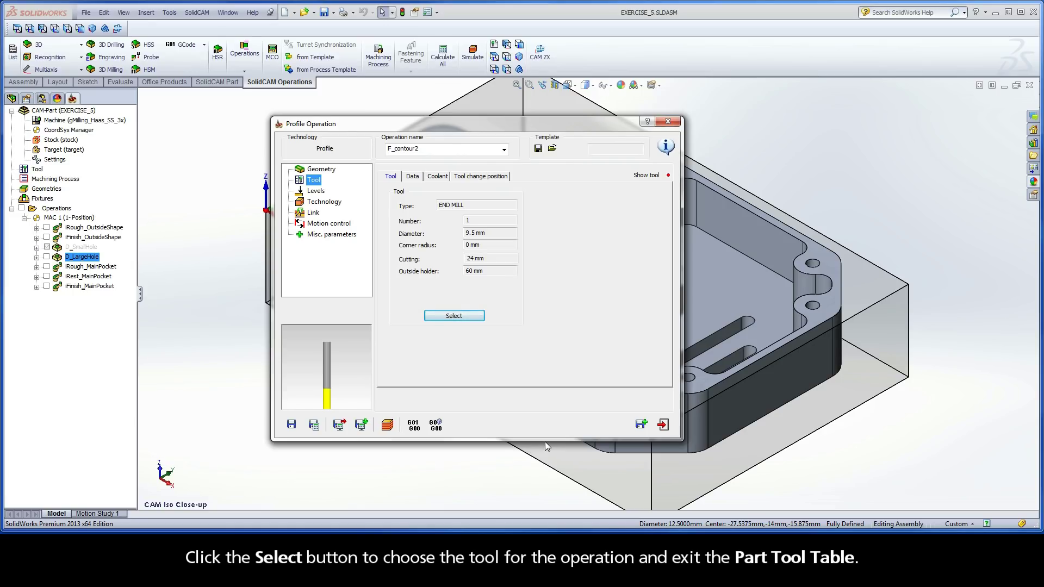
- On the Levels page, pick the sketch line's top point as upper level (-12.12) and the sketch centre as profile depth
click(321, 192)
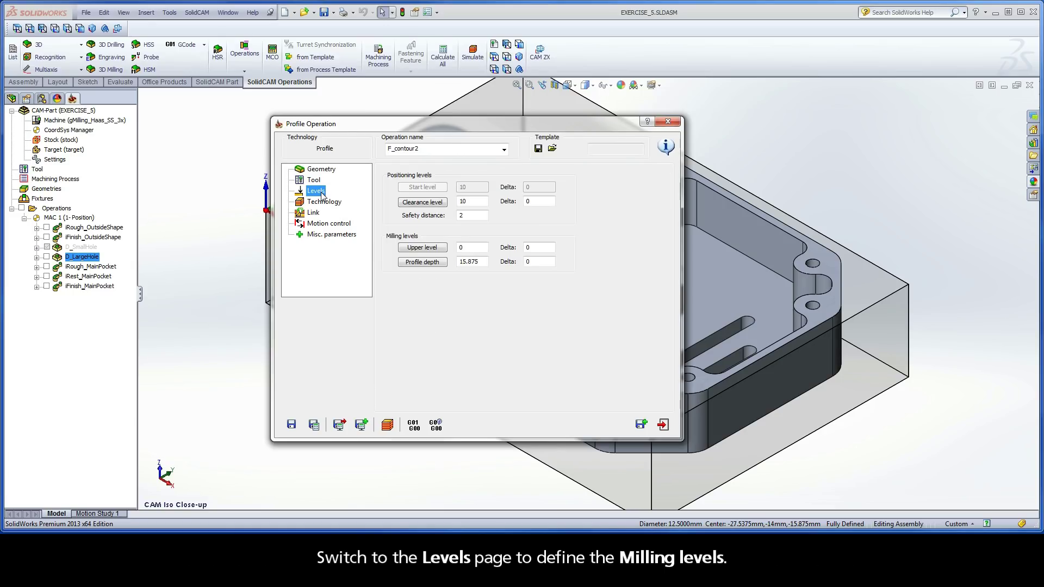
click(423, 248)
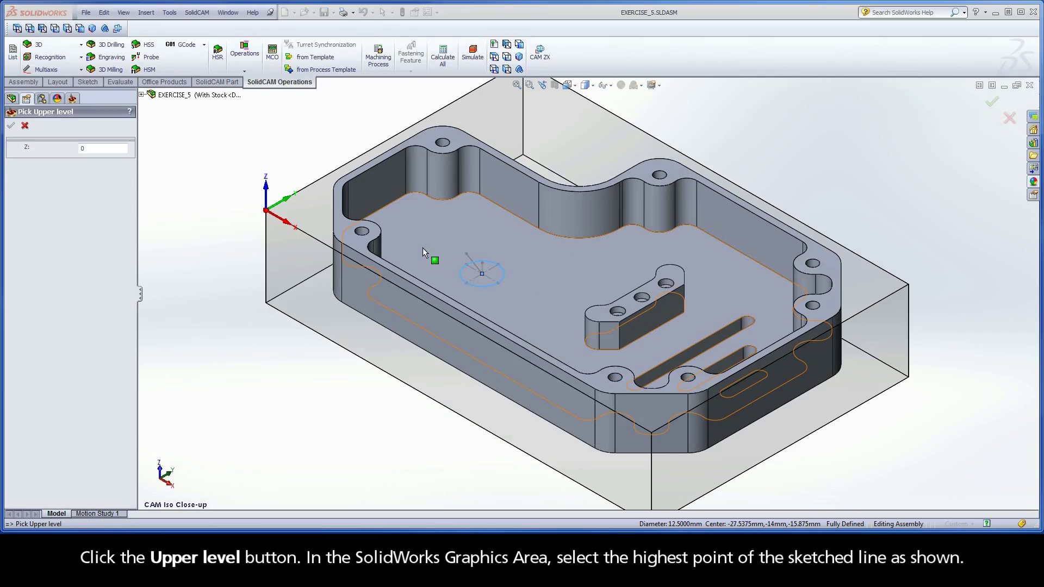
click(466, 254)
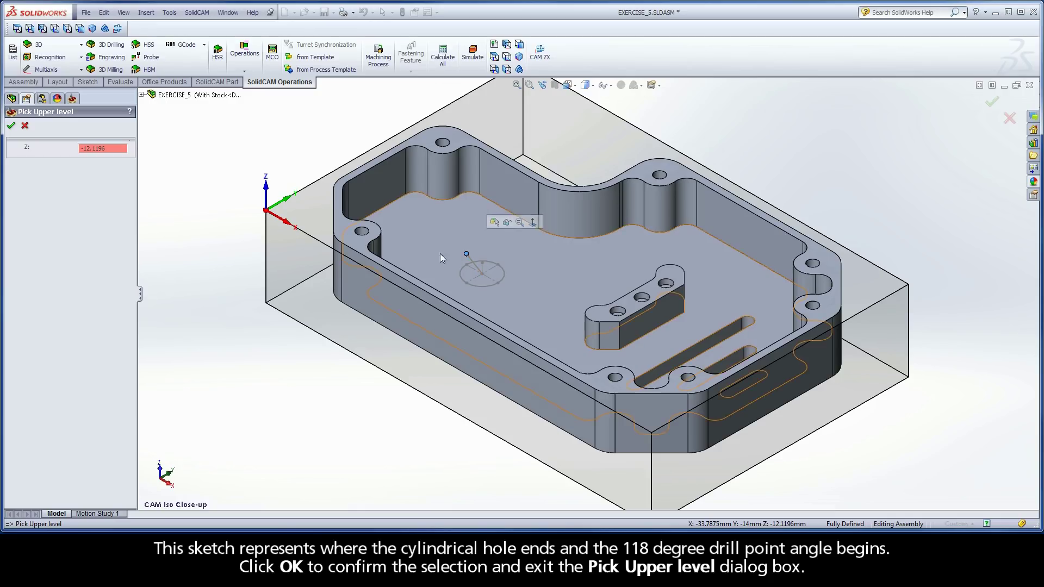
click(11, 127)
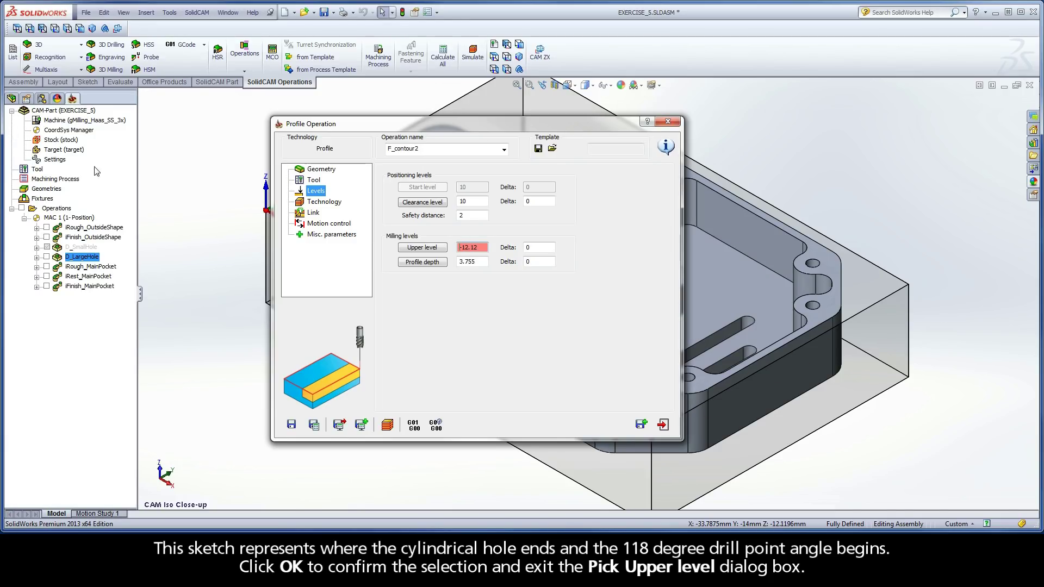
click(422, 262)
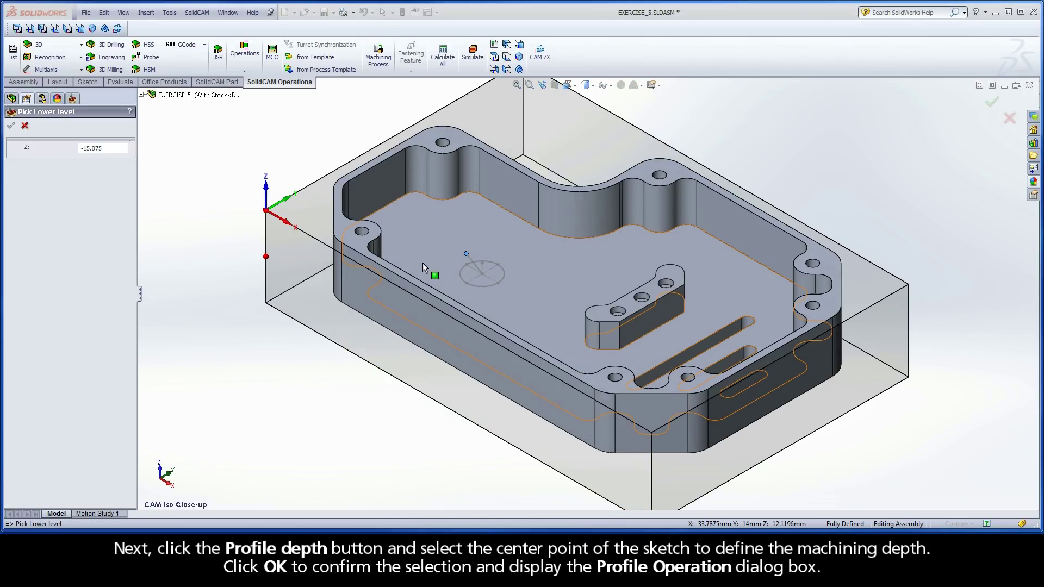
click(482, 275)
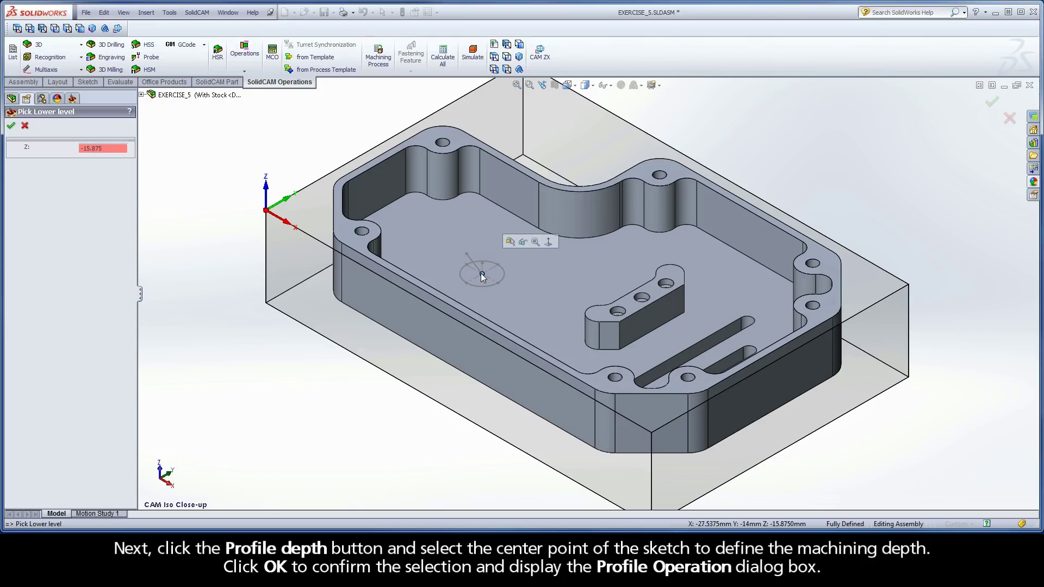
click(11, 126)
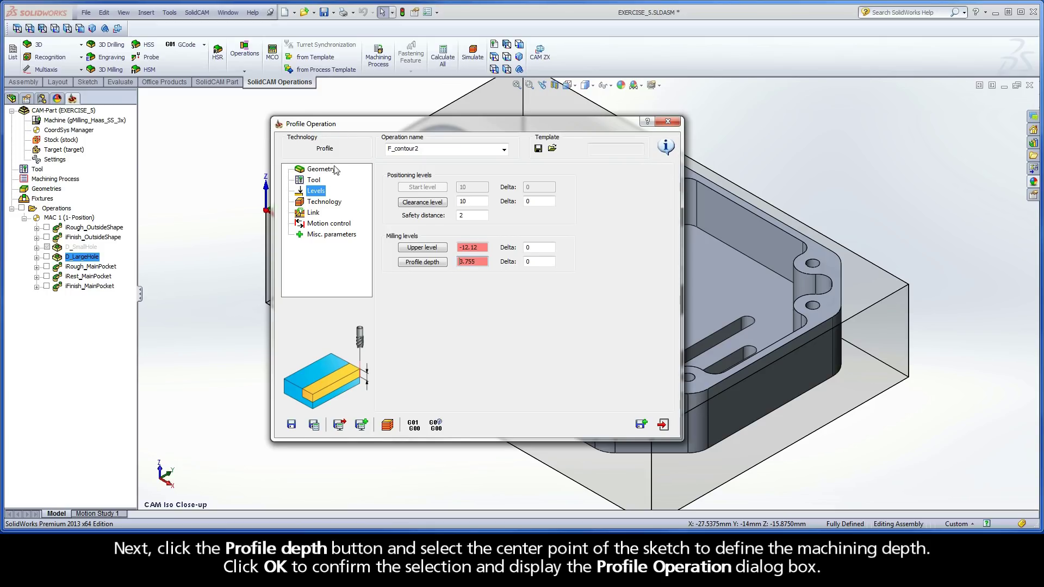
- On the Technology page, keep tool side Left and change the depth type to Helical
click(323, 205)
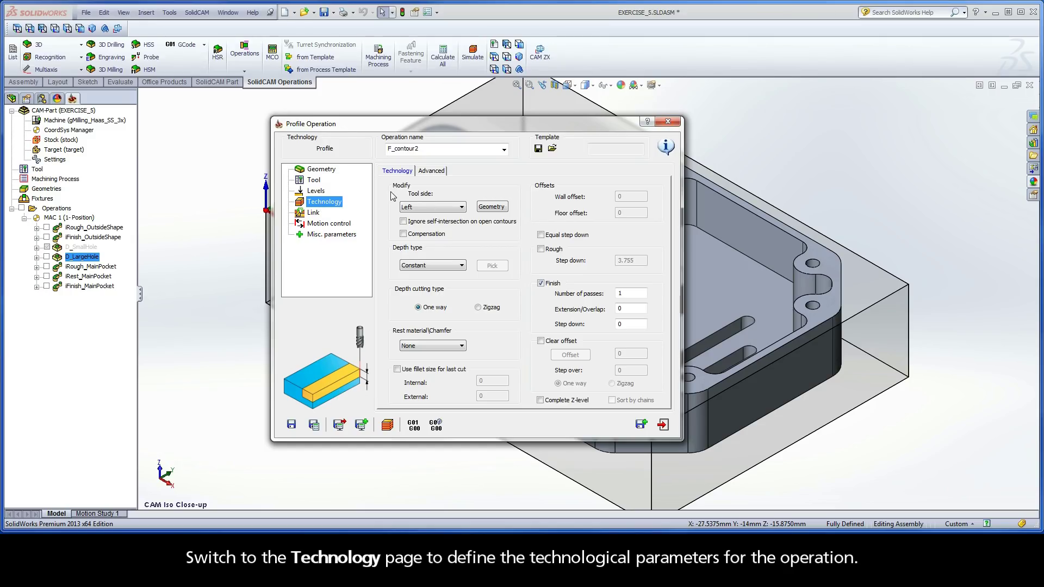
click(431, 207)
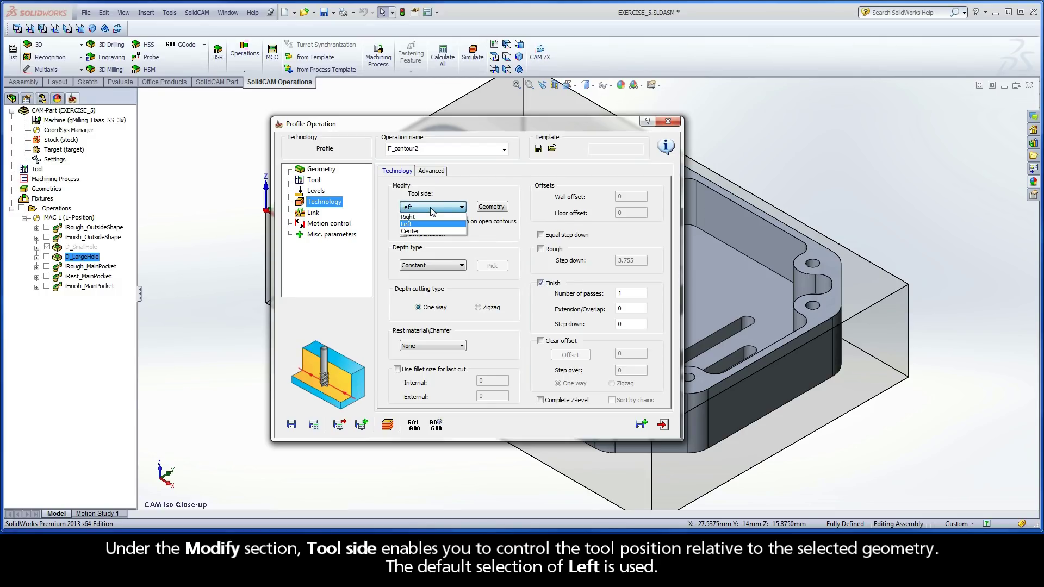
click(429, 207)
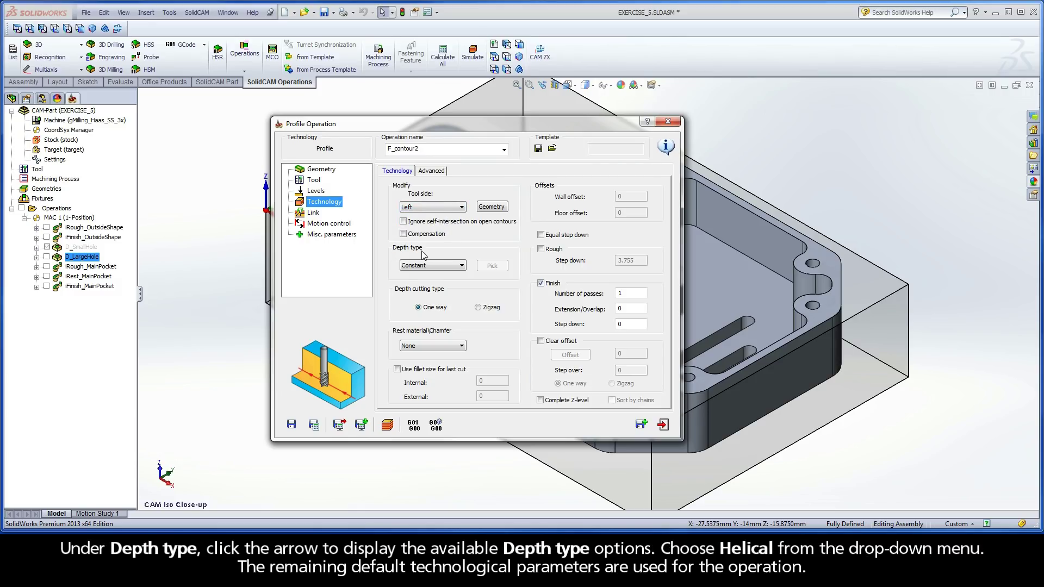
click(462, 265)
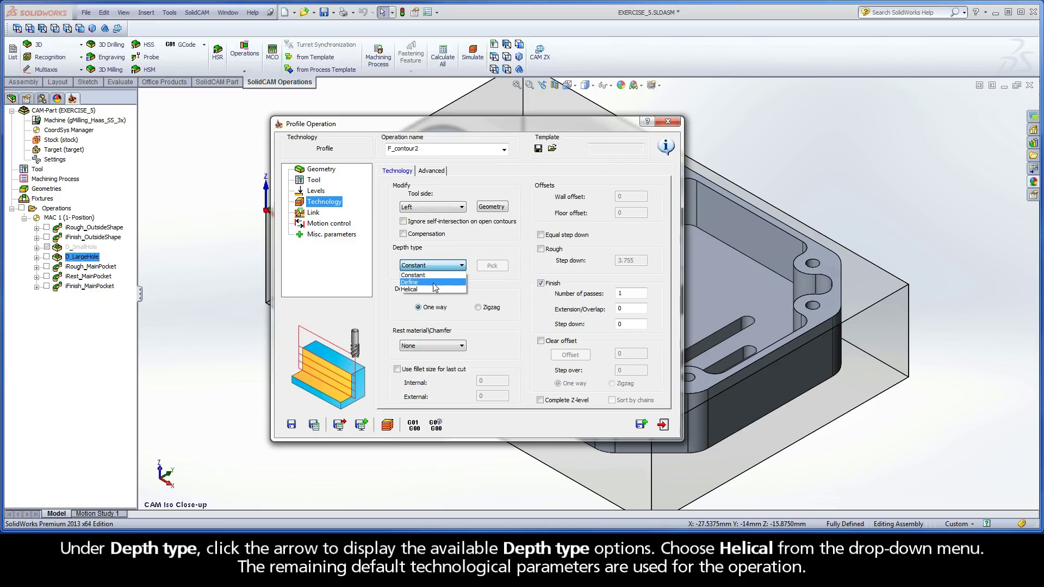
click(422, 289)
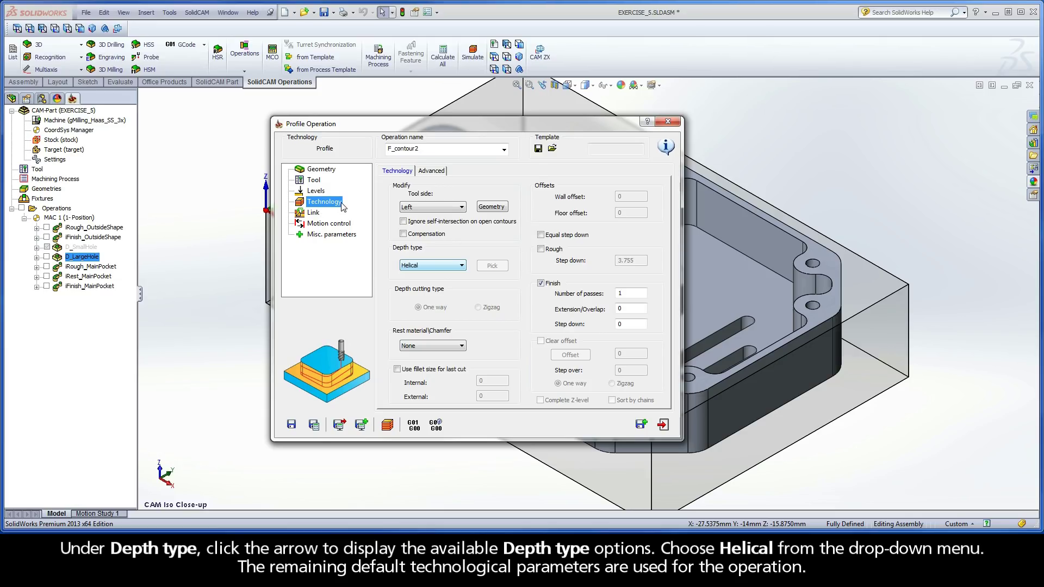
click(314, 212)
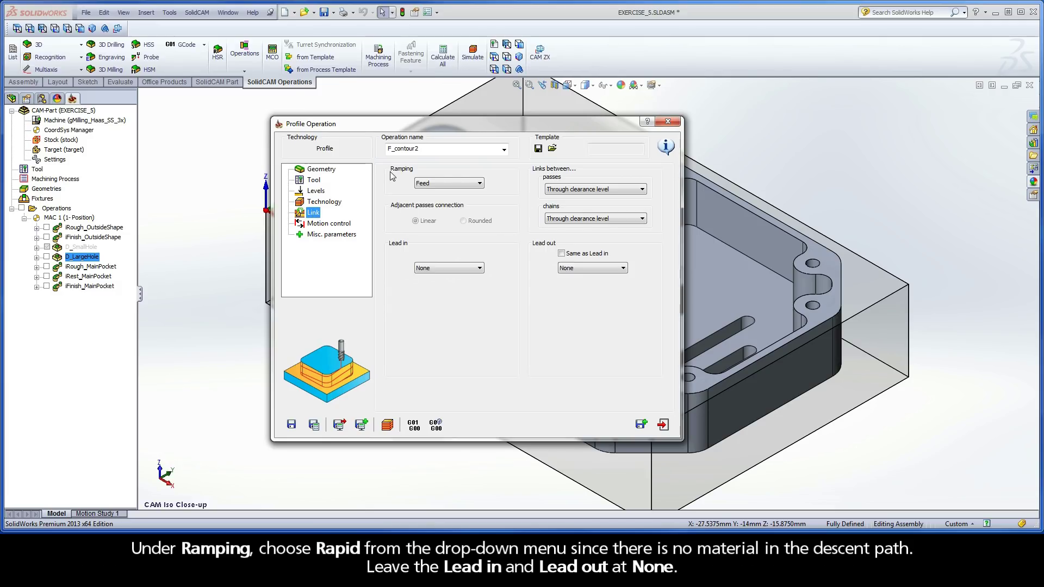
- Set ramping to Rapid, rename the operation F_DrillPoint, then save, calculate and simulate it
click(438, 183)
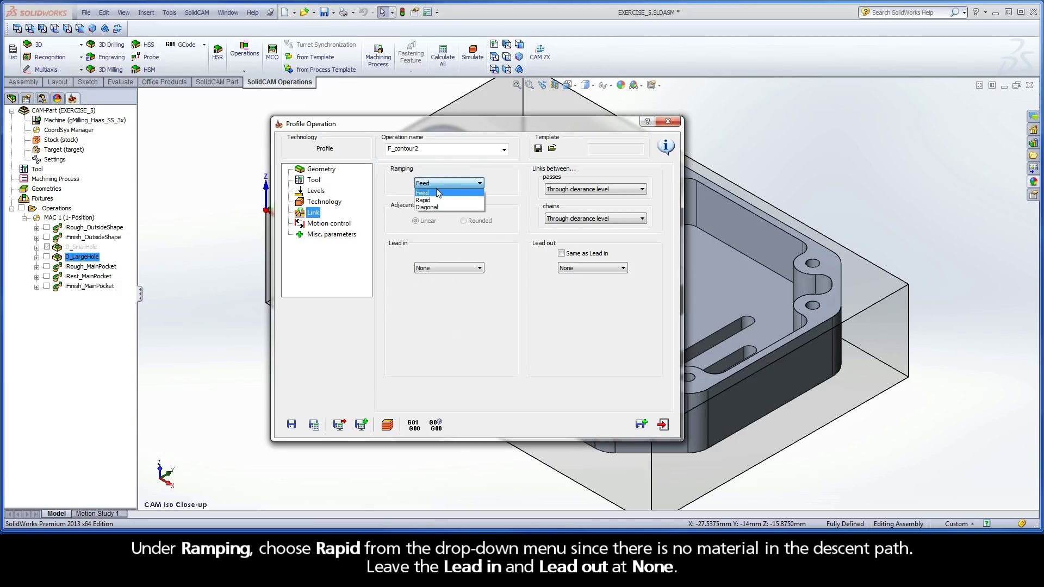
click(429, 200)
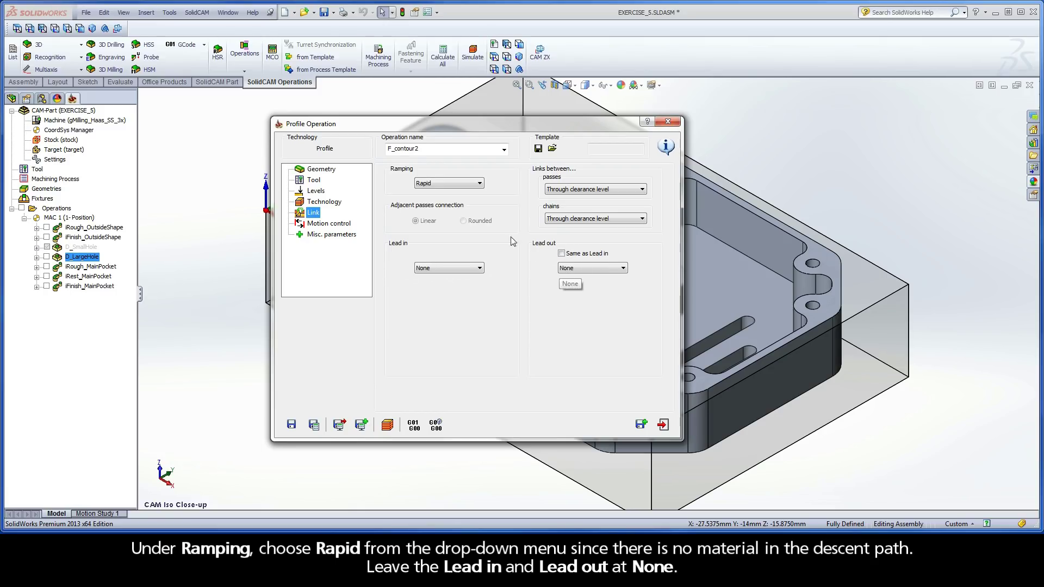
double_click(423, 150)
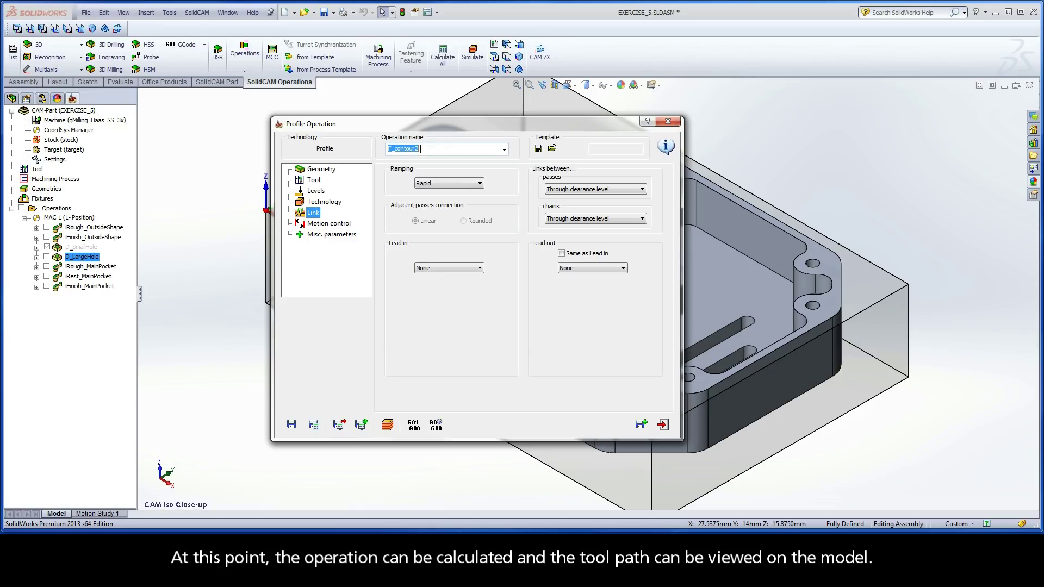
drag(423, 149, 395, 151)
text(DrillPoint)
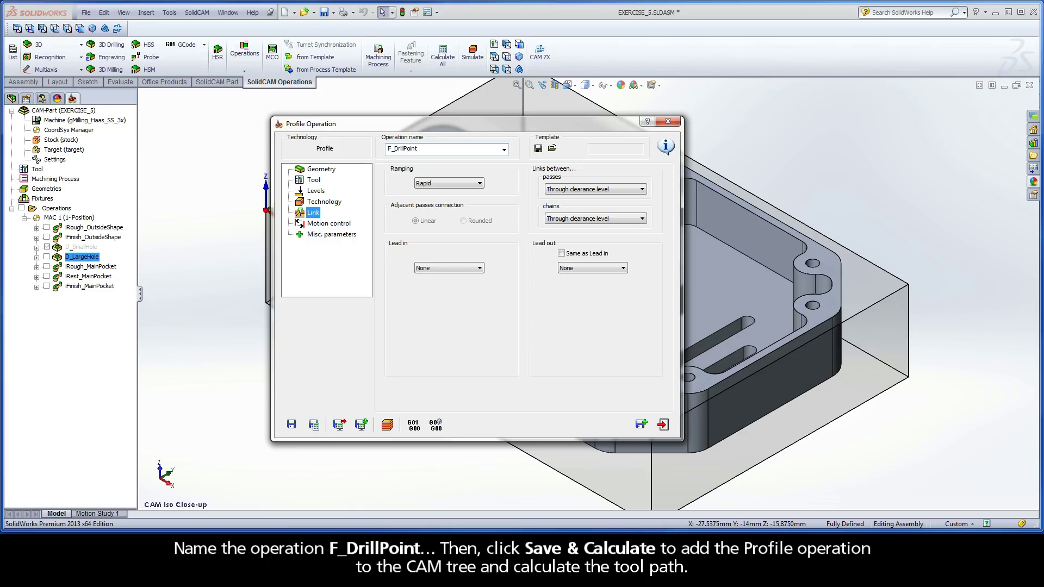
click(314, 425)
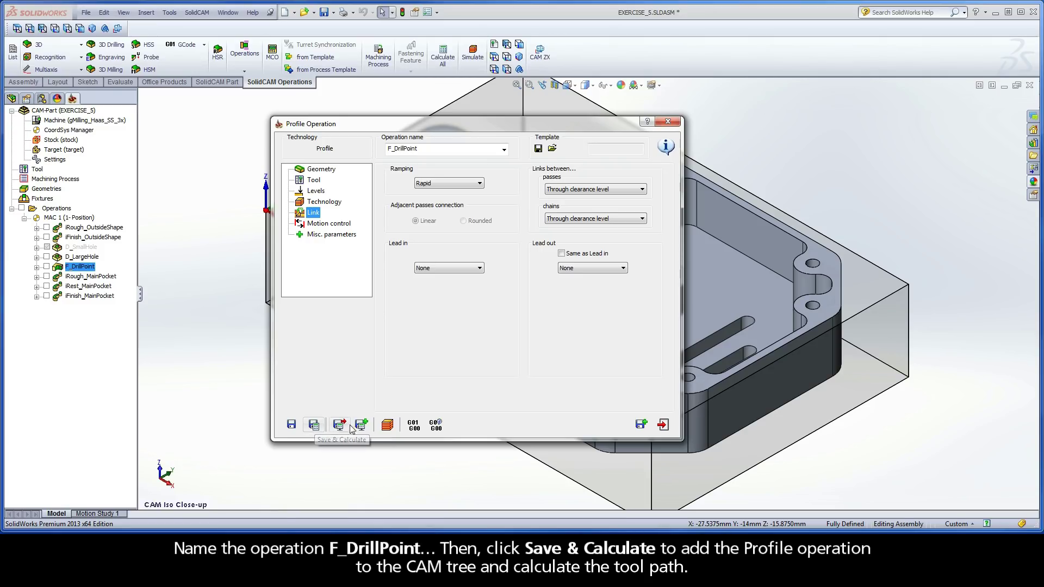
click(387, 424)
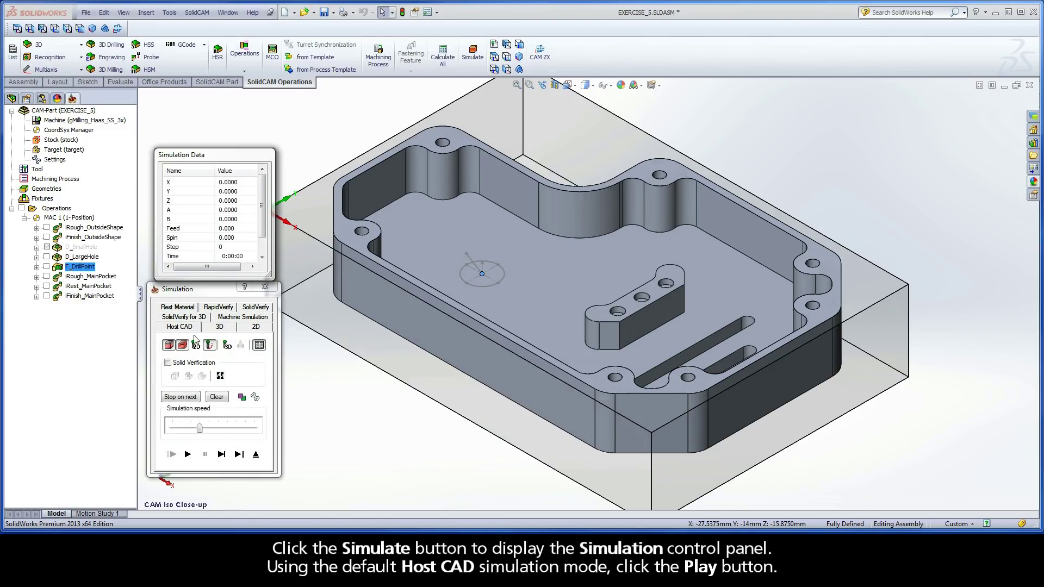
- Single-step through the F_DrillPoint helical toolpath four times, then exit the simulation and Profile Operation dialog
click(222, 454)
click(222, 455)
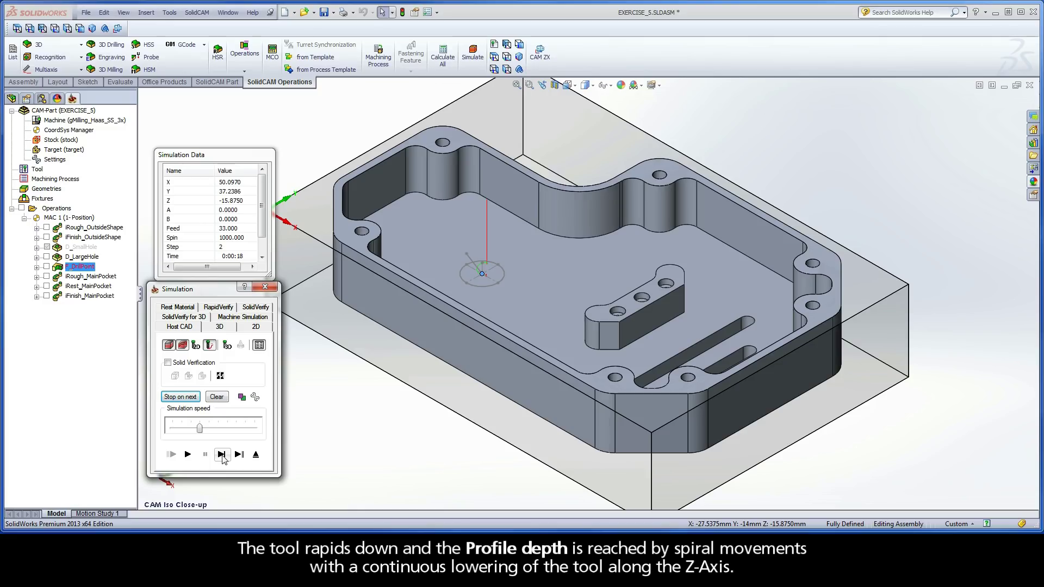
click(222, 454)
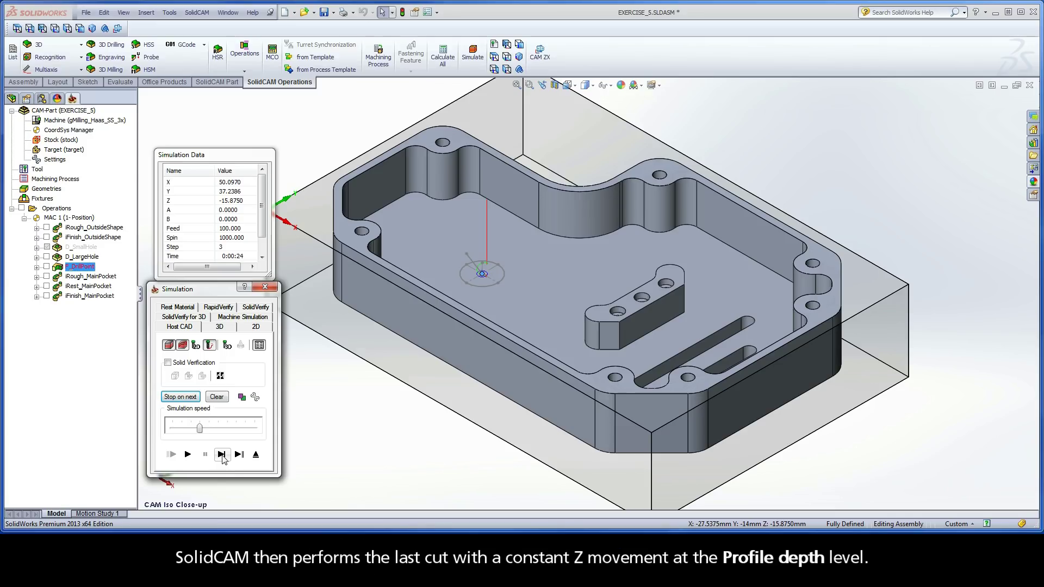
click(221, 454)
click(256, 454)
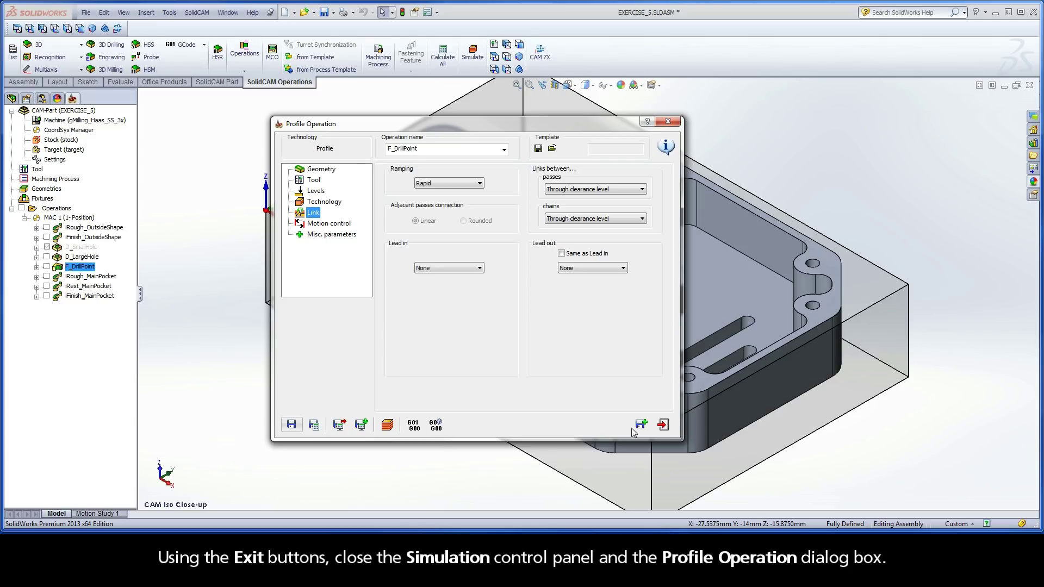
click(661, 425)
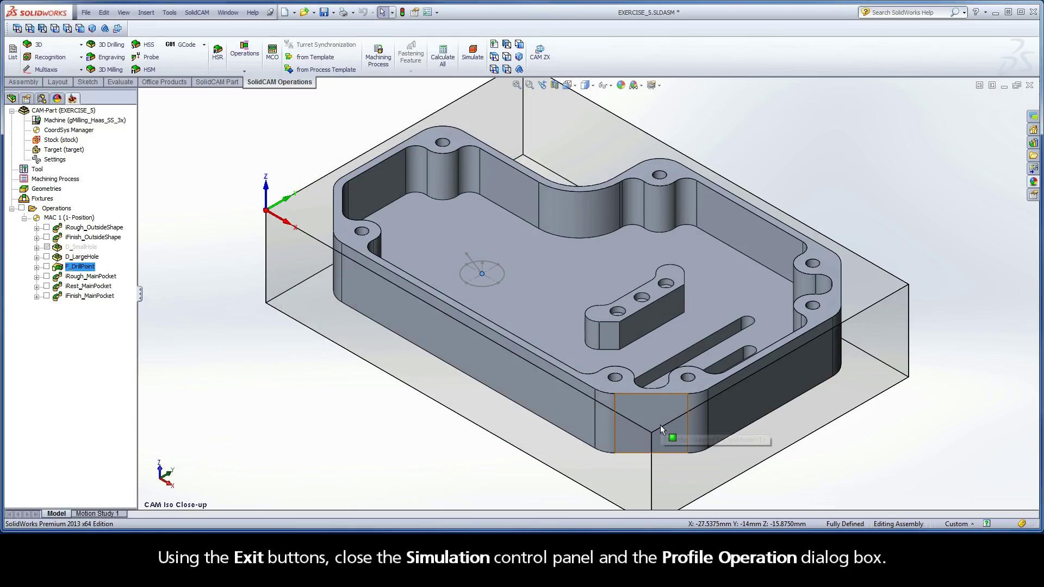
- Enable pre-drilling from D_LargeHole (X 48.7, Y 36.8) in iRough_MainPocket's Link settings and save & calculate
double_click(114, 277)
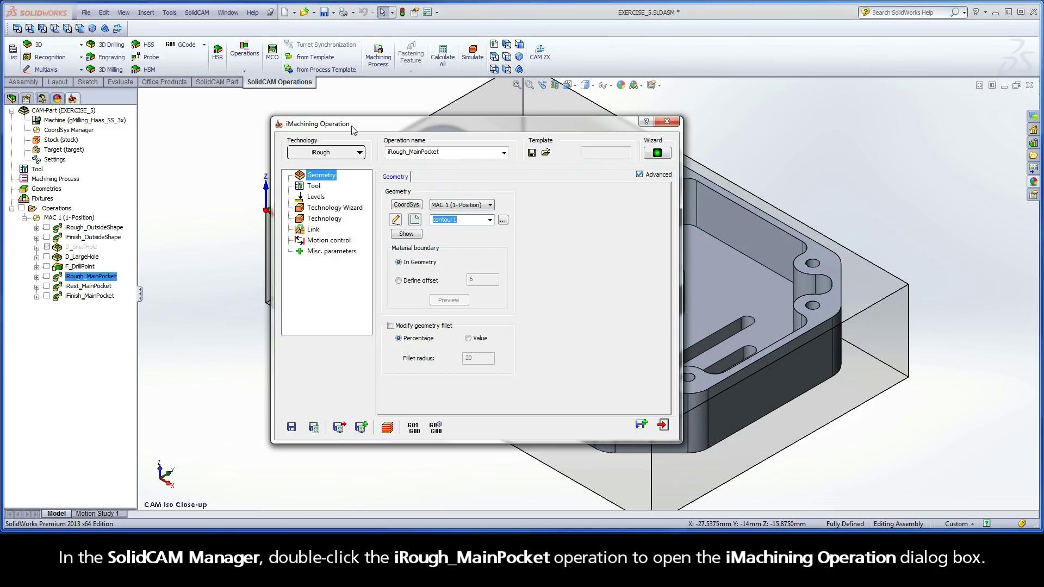
click(314, 231)
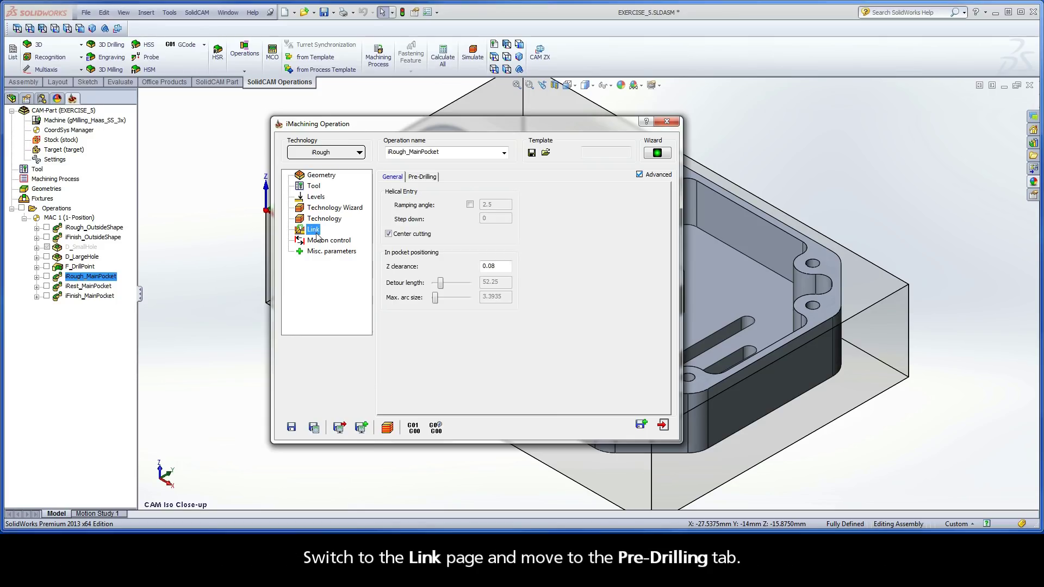
click(422, 179)
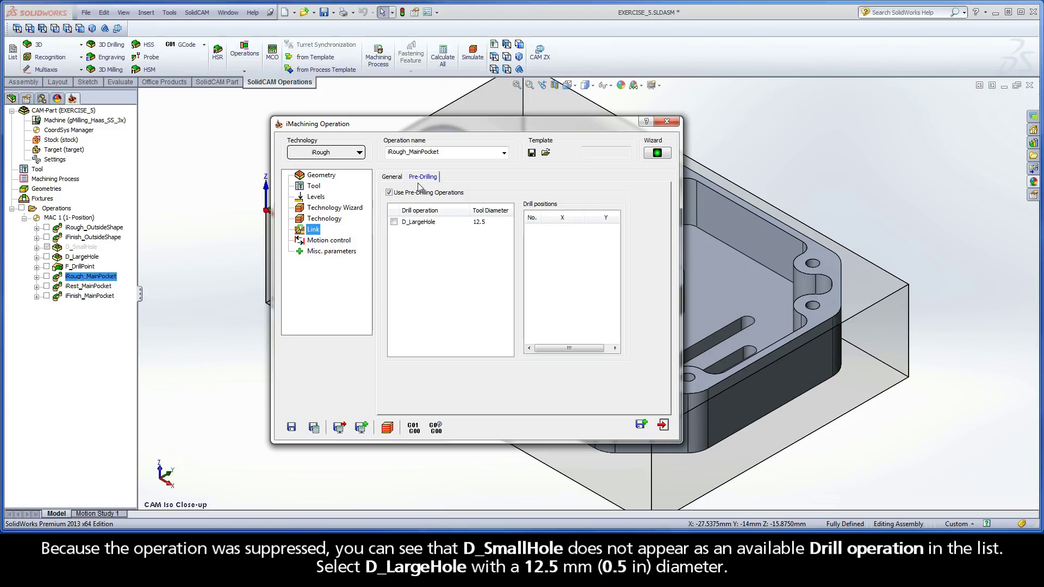
click(394, 222)
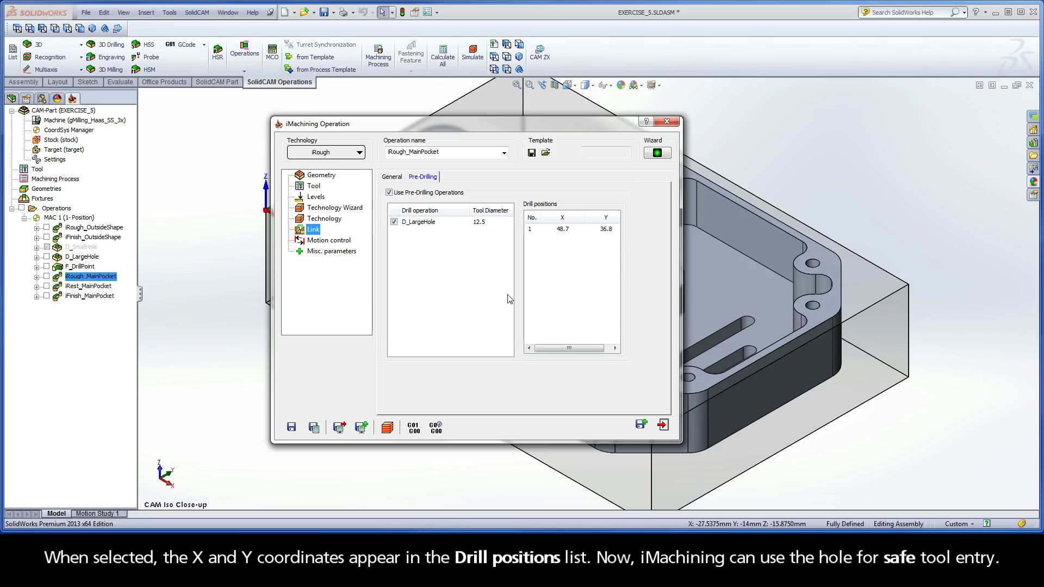
click(314, 427)
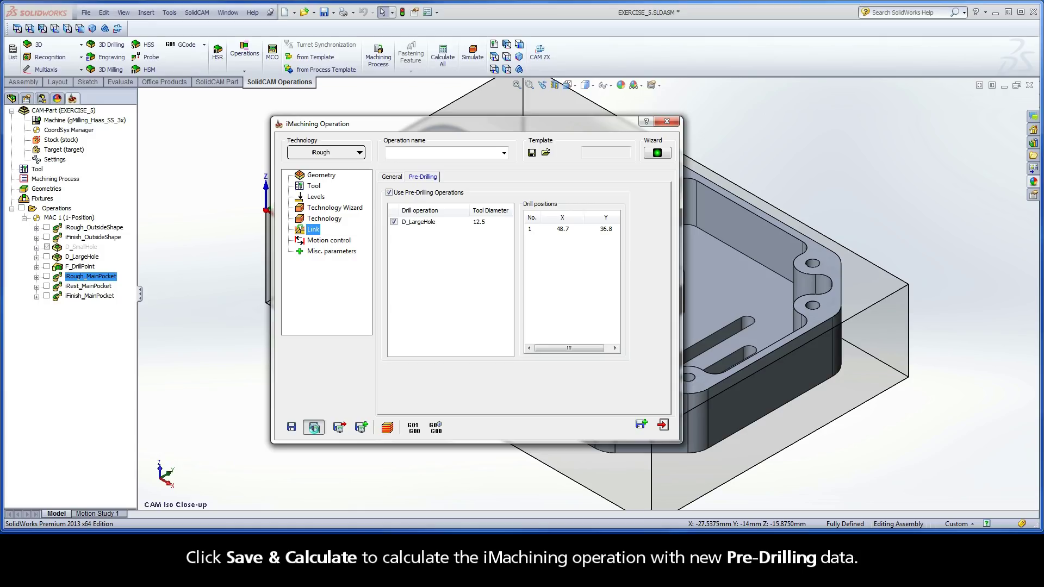
- Play the iRough_MainPocket roughing simulation at maximum speed, then exit the simulation and iMachining dialog
click(387, 427)
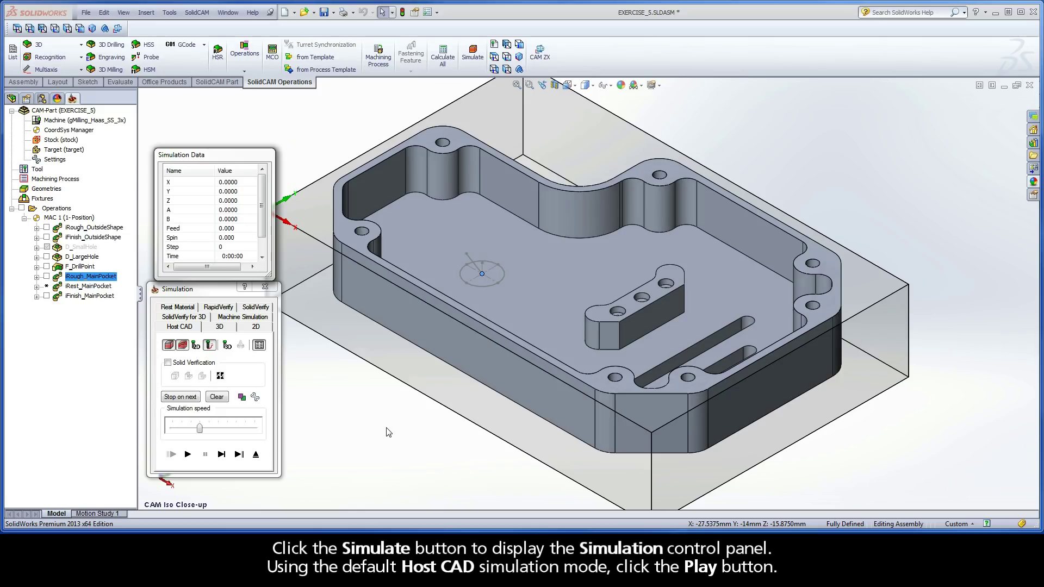
click(188, 454)
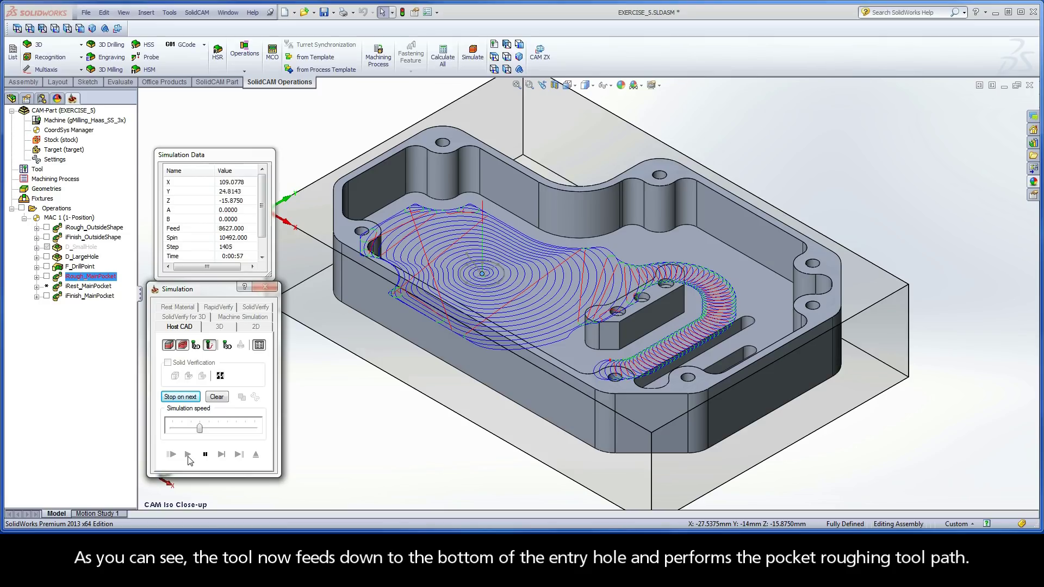
drag(199, 428, 256, 429)
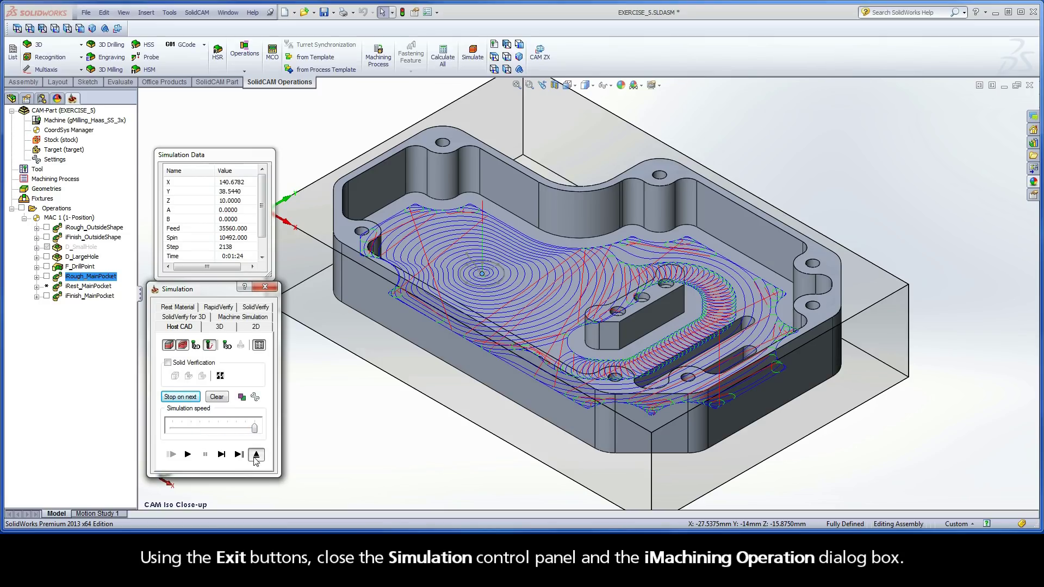
click(255, 454)
click(663, 425)
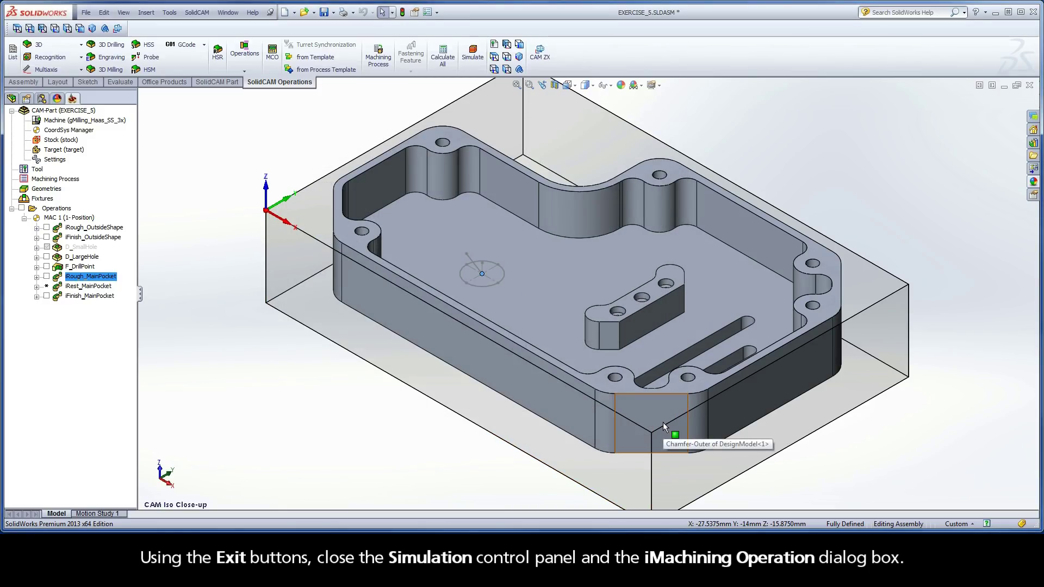
- Calculate iRest_MainPocket from its right-click menu in the SolidCAM Manager
right_click(109, 290)
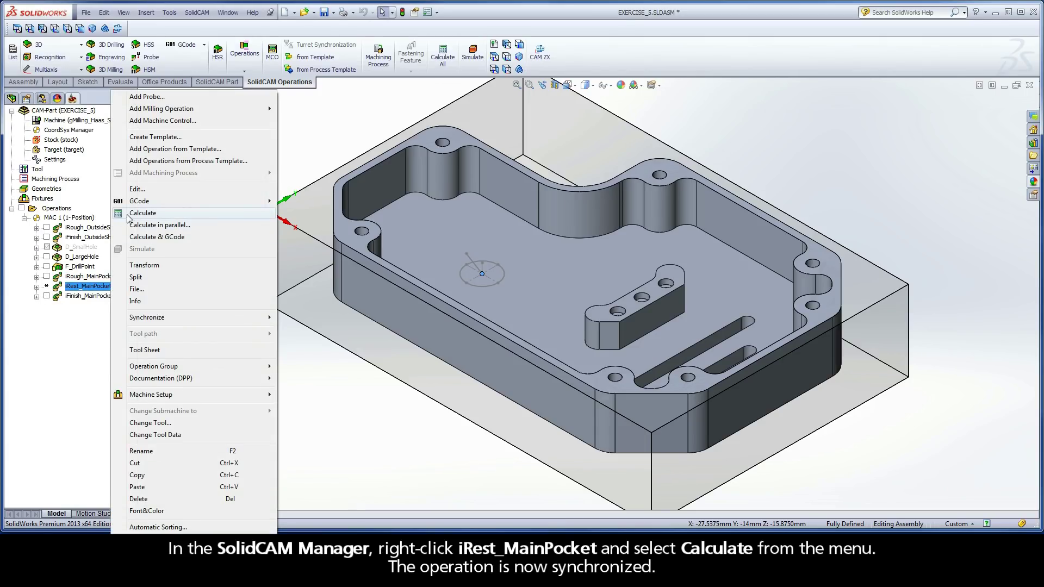
click(160, 214)
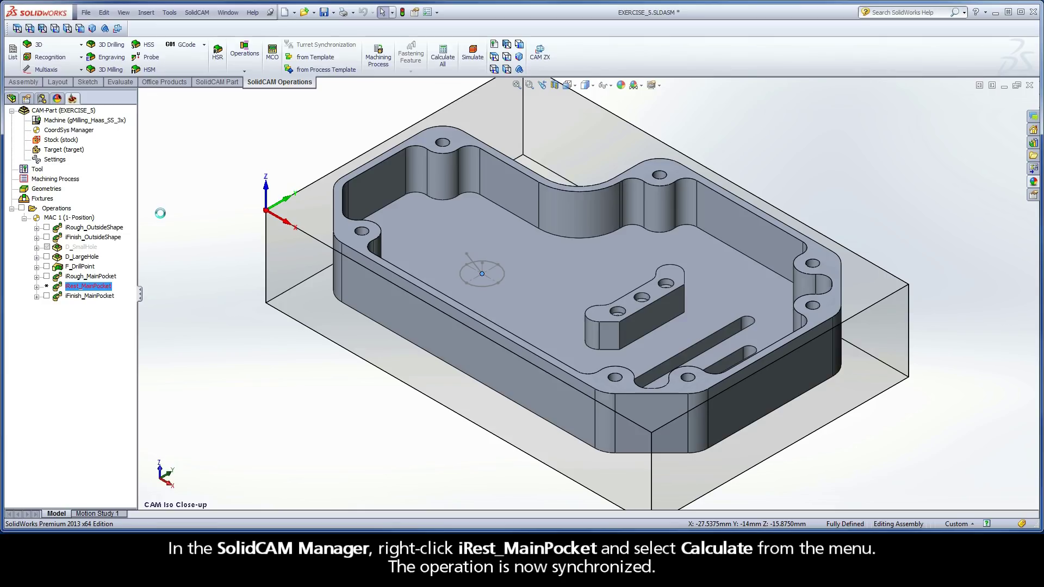